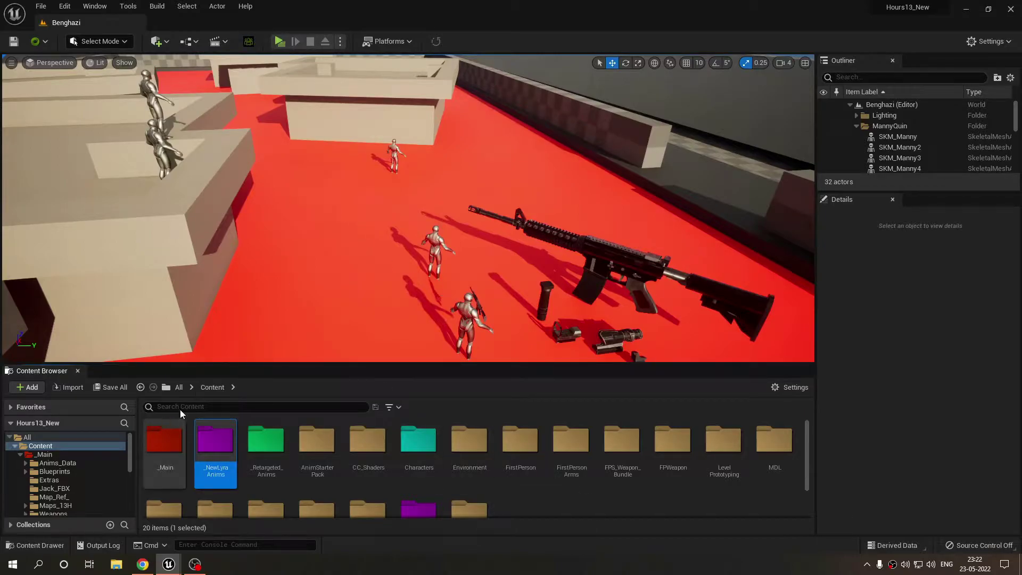
# Step: Look over the Benghazi level's mannequins, rifle, weapon attachments and surrounding buildings
pyautogui.moveTo(401, 290)
pyautogui.mouseDown(button='right')
pyautogui.moveTo(331, 272)
pyautogui.moveTo(302, 240)
pyautogui.moveTo(401, 291)
pyautogui.mouseUp(button='right')
pyautogui.press('w')
pyautogui.moveTo(379, 251); pyautogui.dragTo(379, 250, button='right')
pyautogui.moveTo(371, 208); pyautogui.dragTo(371, 208, button='right')
pyautogui.moveTo(505, 240); pyautogui.dragTo(506, 240, button='right')
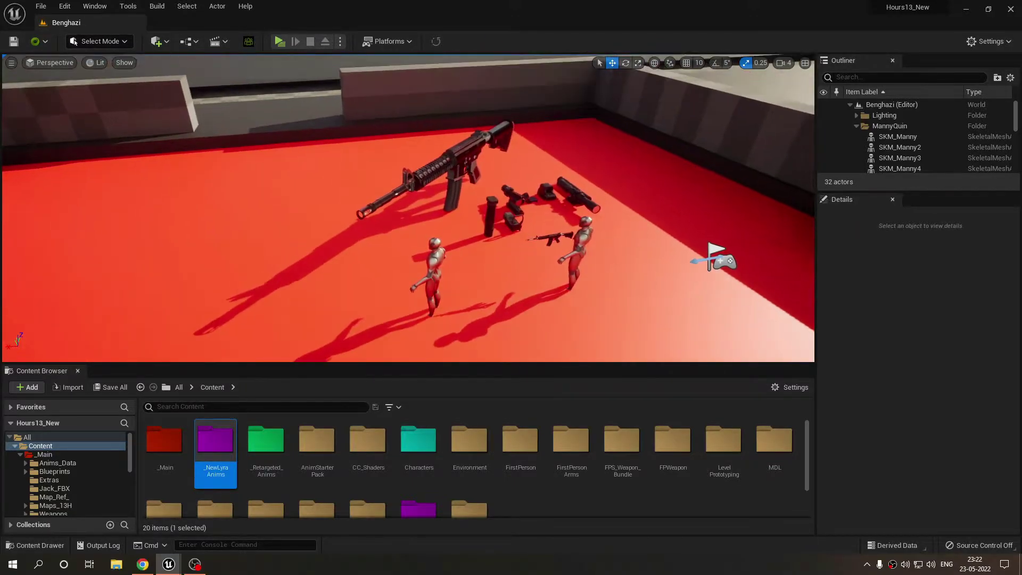
pyautogui.press('w')
pyautogui.moveTo(408, 208); pyautogui.dragTo(176, 154, button='right')
pyautogui.press('s')
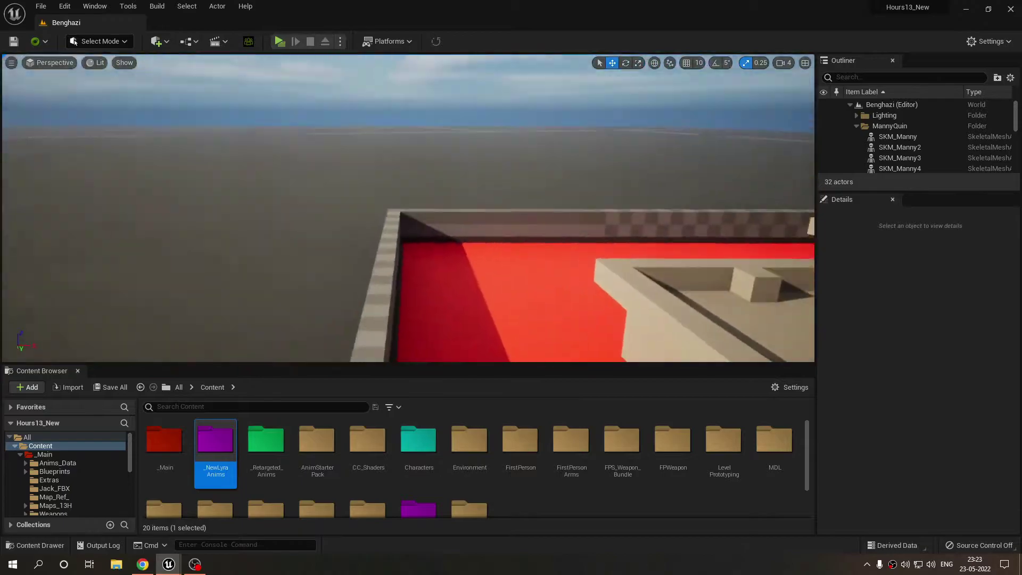
pyautogui.moveTo(501, 235); pyautogui.dragTo(518, 233, button='right')
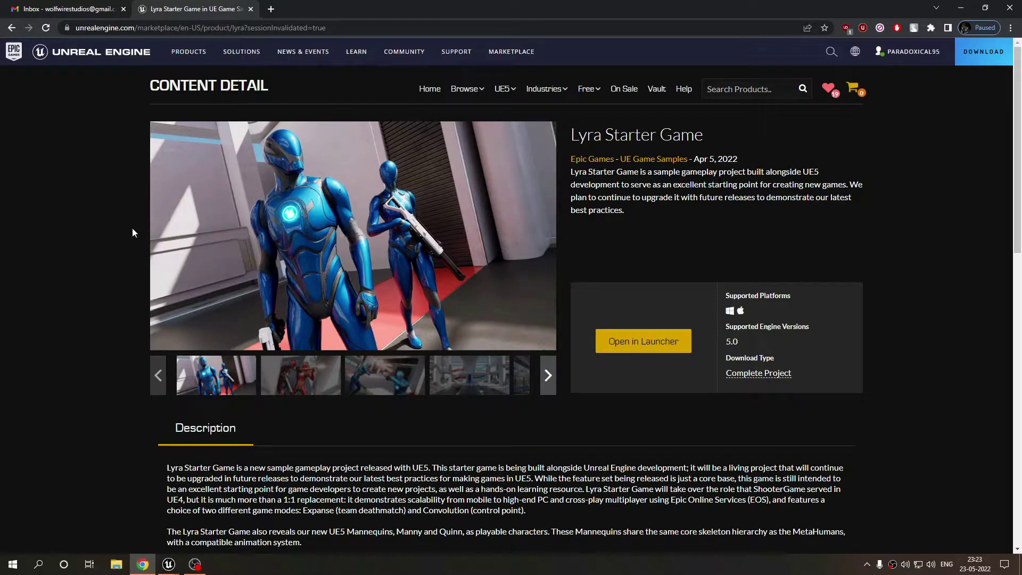
# Step: Look through the Lyra Starter Game gallery images of the characters and the arena environments
pyautogui.click(300, 375)
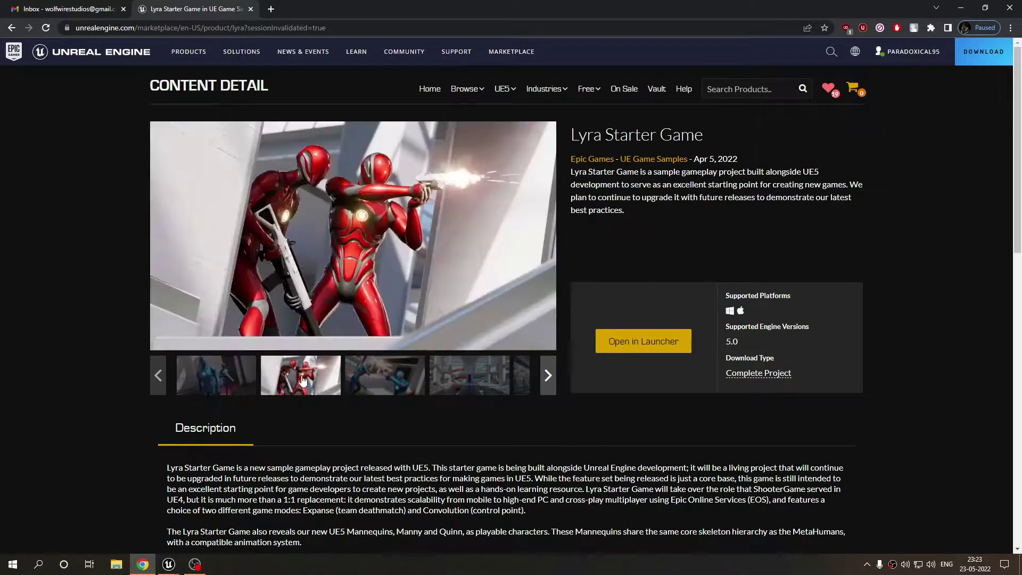
pyautogui.click(402, 389)
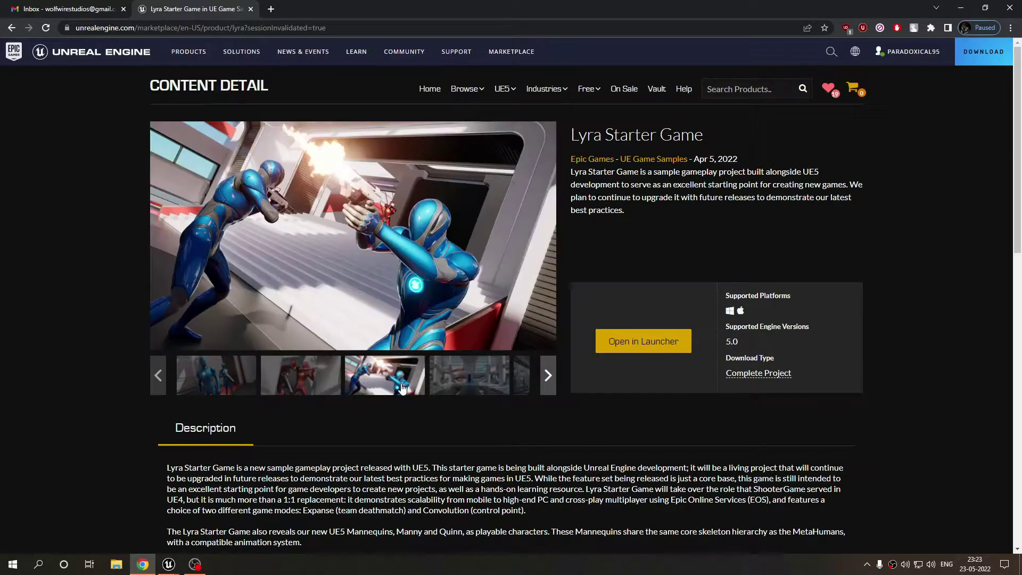
pyautogui.click(475, 374)
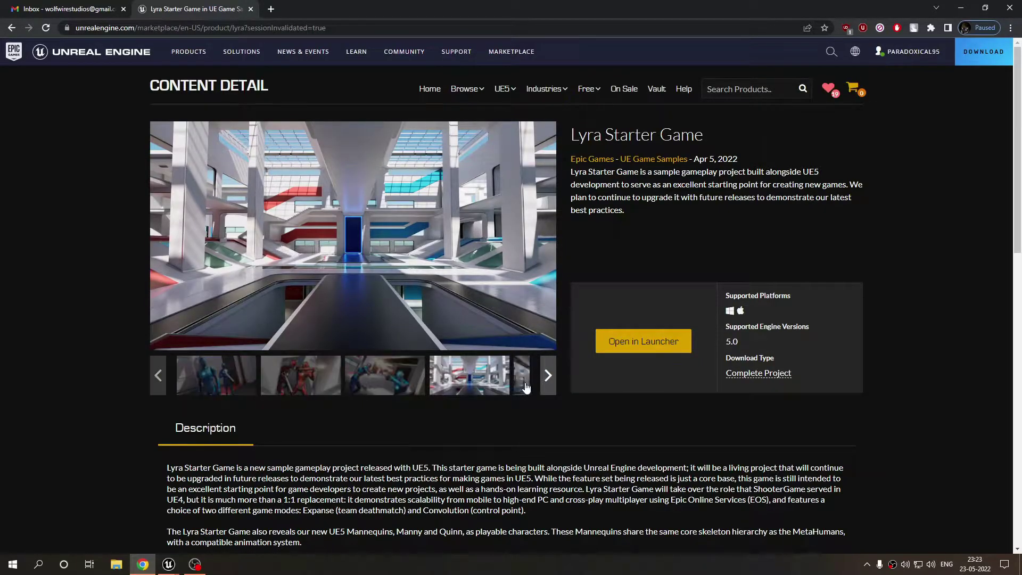
pyautogui.click(546, 384)
pyautogui.click(383, 366)
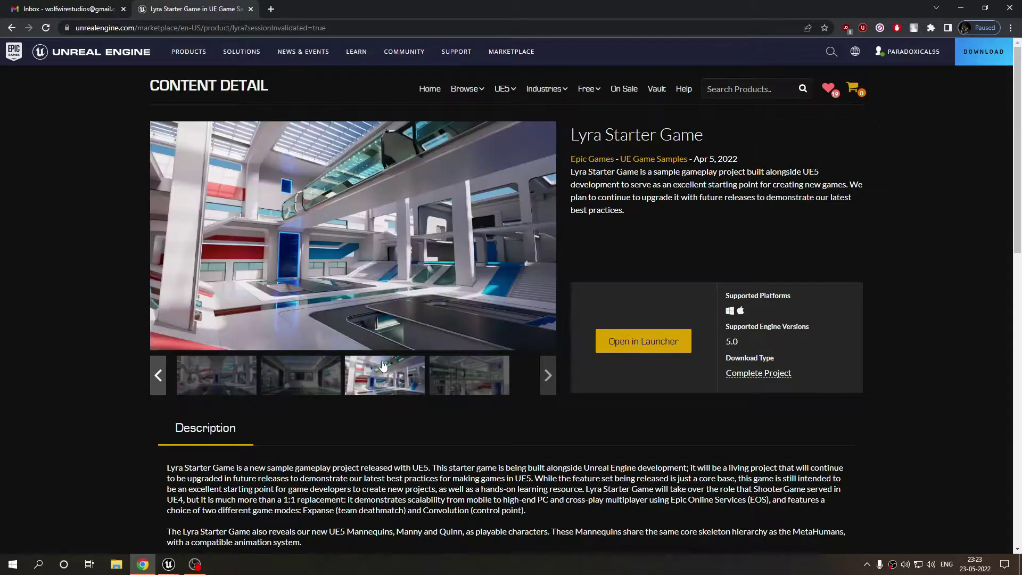
pyautogui.click(224, 387)
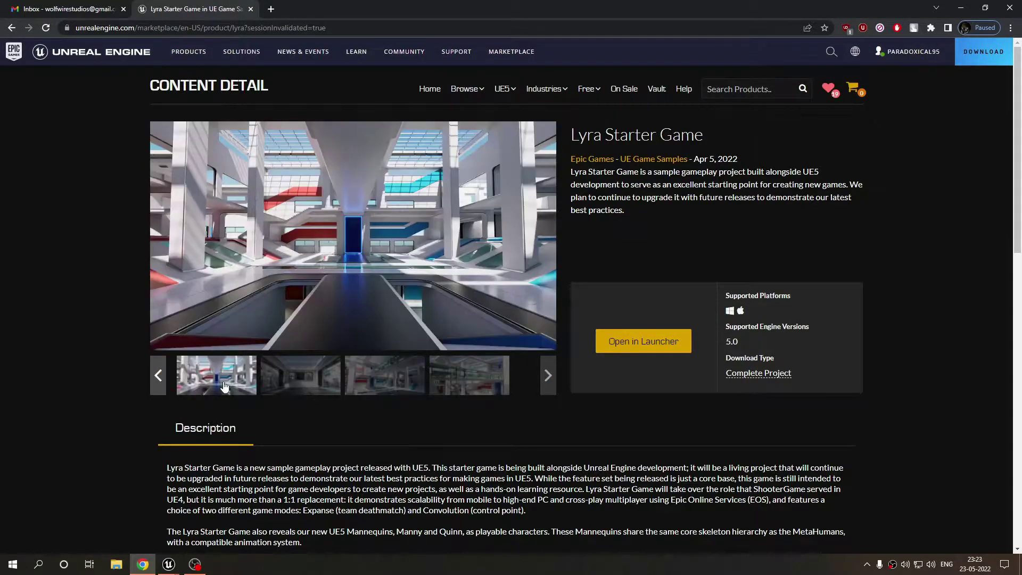
# Step: Switch back to the Unreal Editor and open the _NewLyraAnims content folder
pyautogui.click(168, 564)
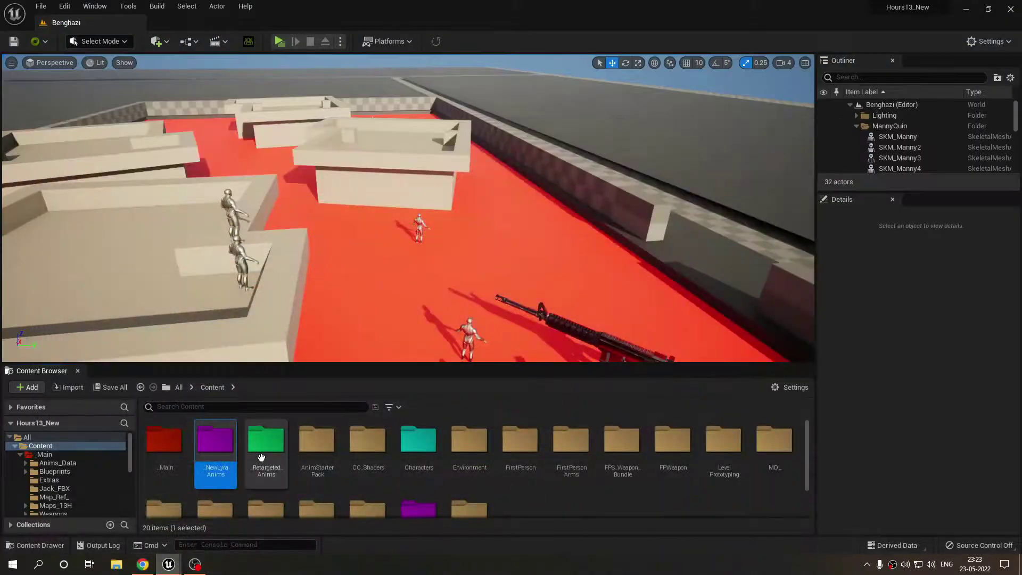
pyautogui.doubleClick(216, 444)
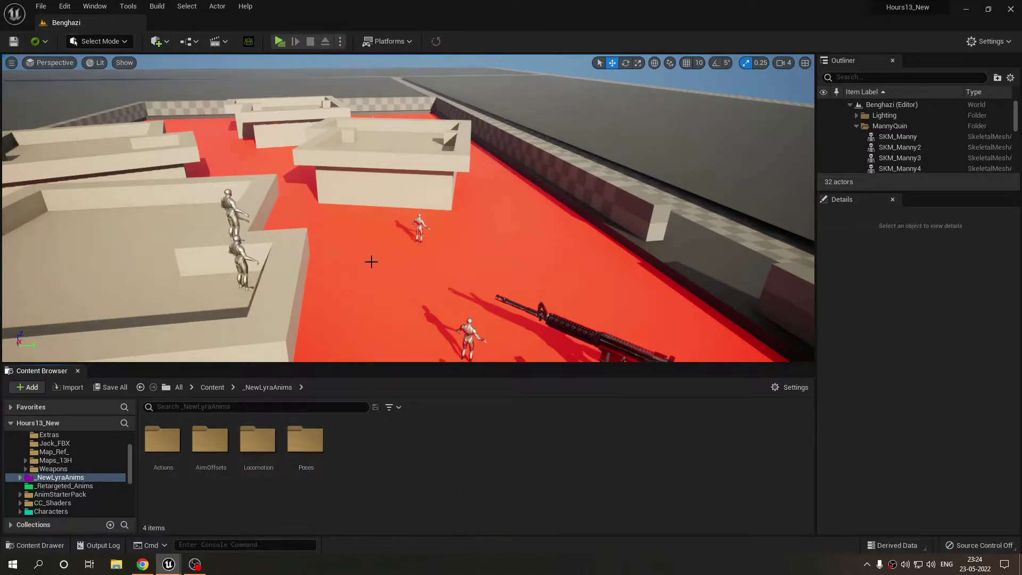
# Step: Examine the mannequins and the rifle with its attachments from several viewpoints around the level
pyautogui.moveTo(372, 262); pyautogui.dragTo(452, 312, button='right')
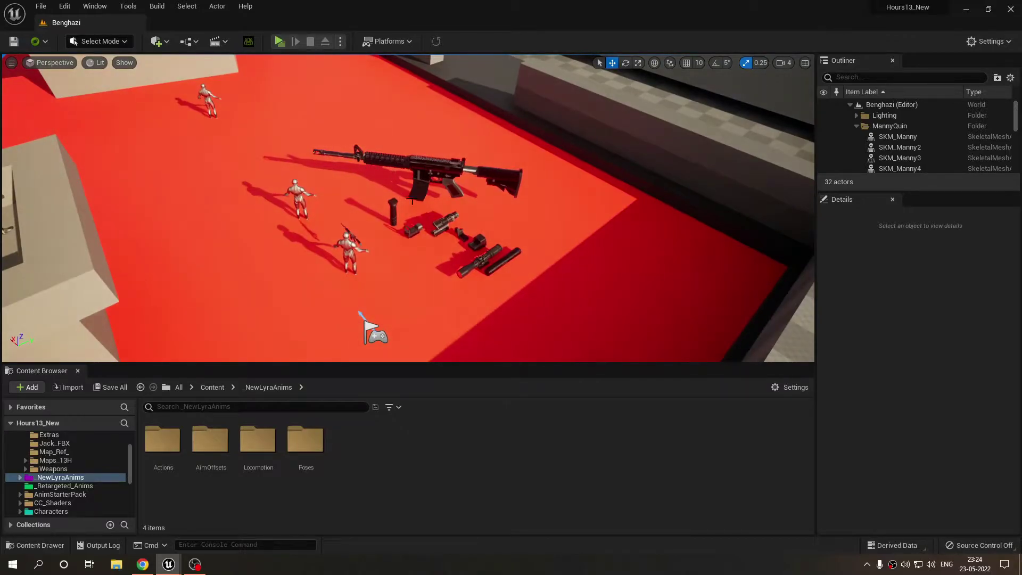
pyautogui.moveTo(412, 202); pyautogui.dragTo(372, 169, button='right')
pyautogui.moveTo(373, 251); pyautogui.dragTo(386, 252, button='right')
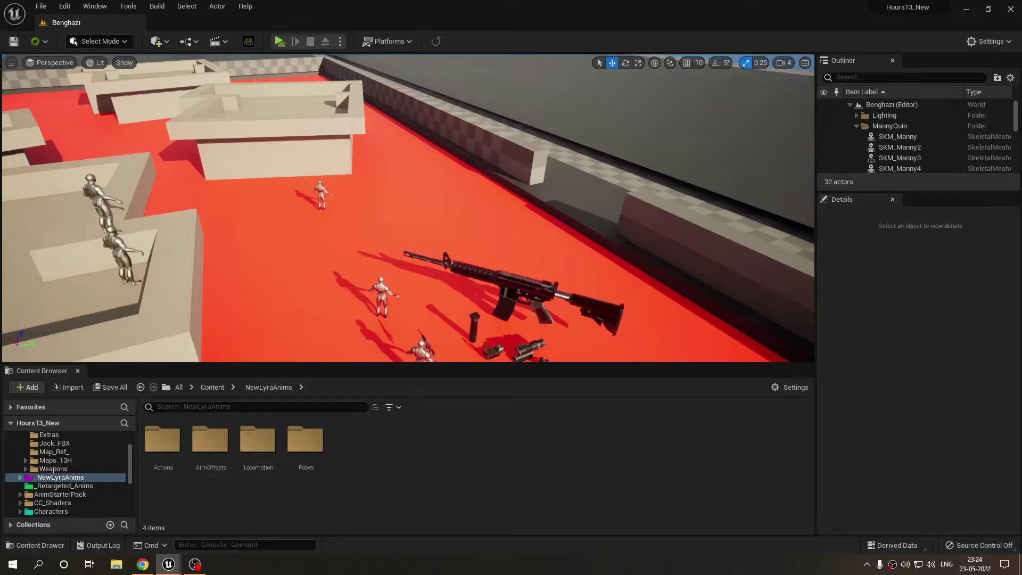
pyautogui.moveTo(491, 262)
pyautogui.mouseDown(button='right')
pyautogui.moveTo(467, 267)
pyautogui.moveTo(485, 265)
pyautogui.mouseUp(button='right')
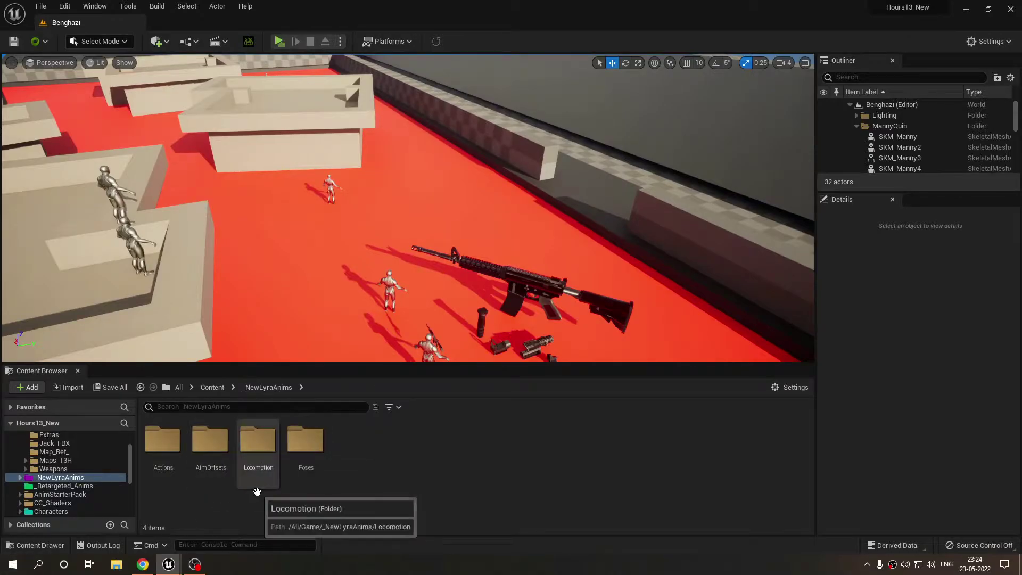
pyautogui.moveTo(462, 271); pyautogui.dragTo(387, 298, button='right')
pyautogui.press('w')
pyautogui.press('d')
pyautogui.press('w')
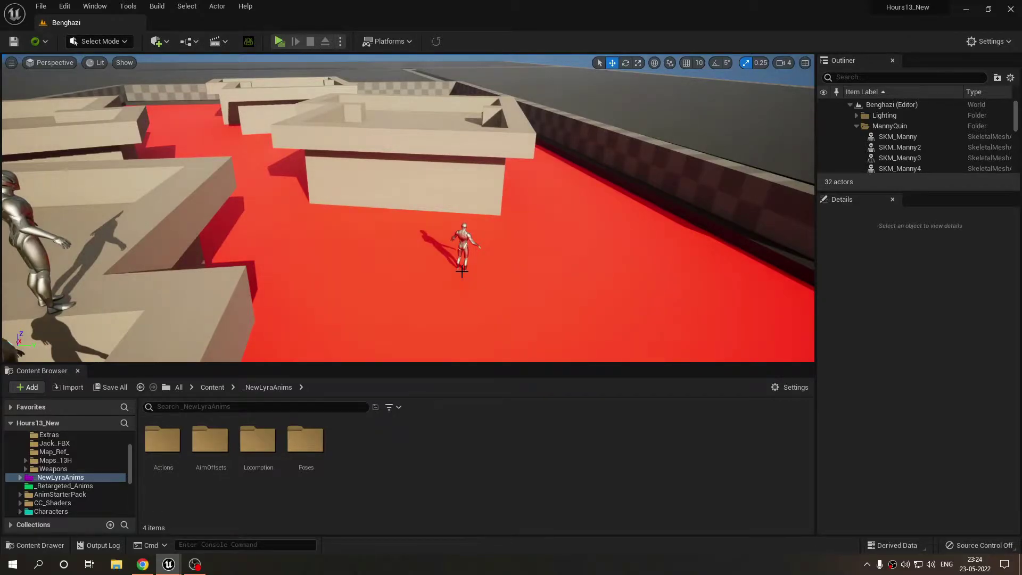
pyautogui.moveTo(432, 204); pyautogui.dragTo(740, 208, button='right')
pyautogui.press('a')
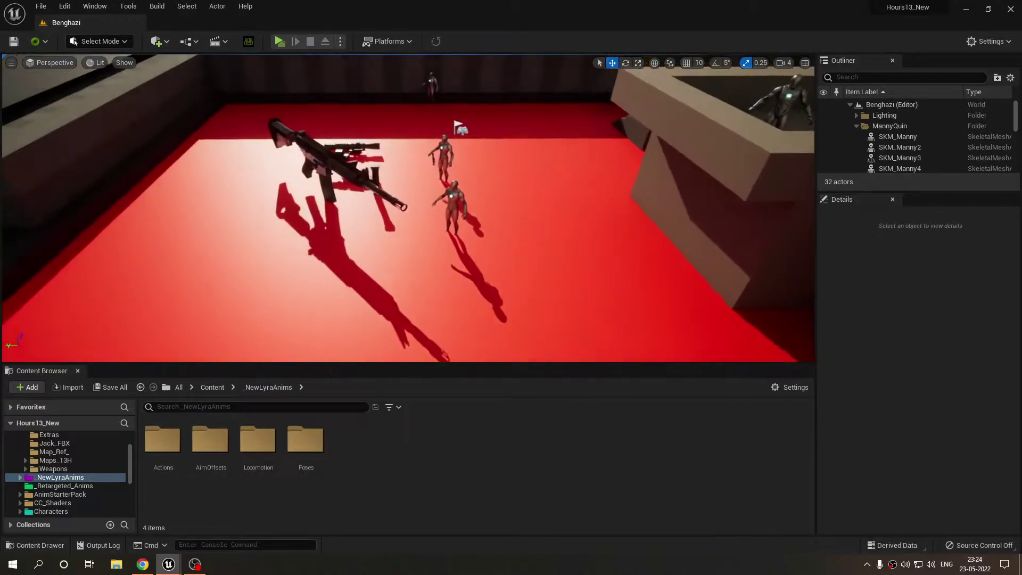
pyautogui.moveTo(404, 213); pyautogui.dragTo(426, 155, button='right')
# Step: Switch to the SK_Mannequin_UE5 skeleton window and review its bone hierarchy
pyautogui.hotkey('alt', 'Tab')
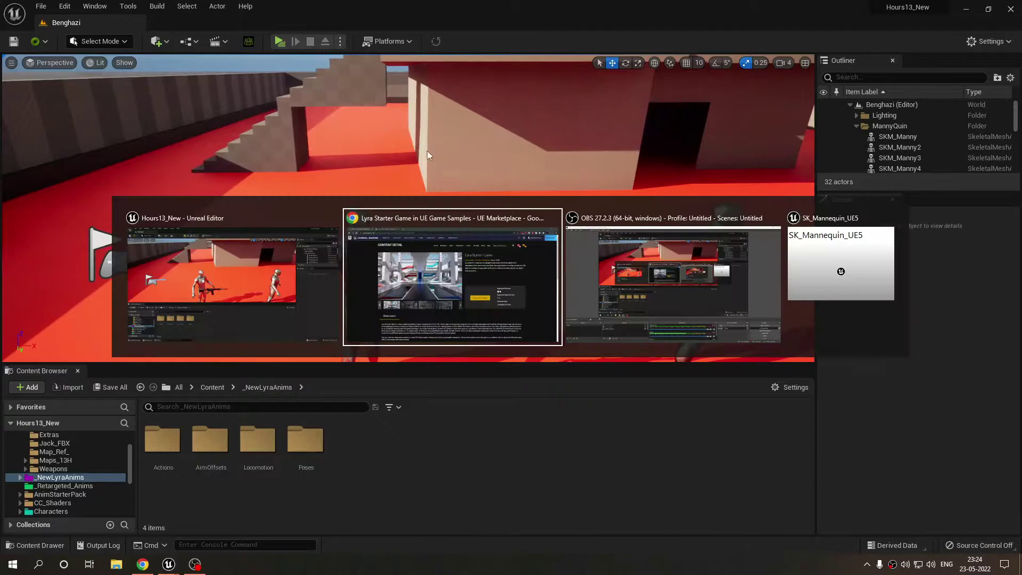
pyautogui.hotkey('alt', 'Tab')
pyautogui.hotkey('alt', 'Tab')
pyautogui.scroll(-1, 149, 273)
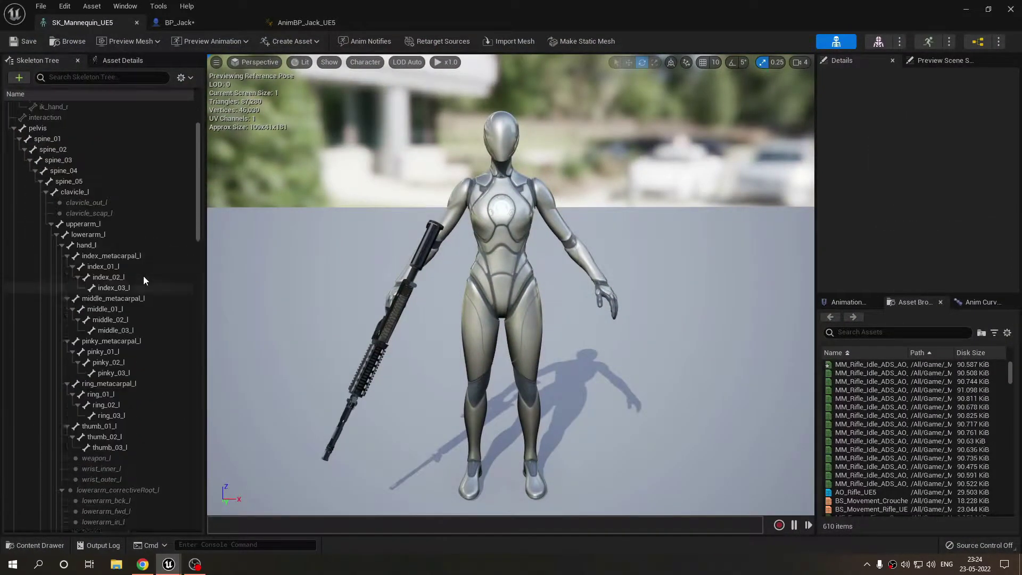
pyautogui.moveTo(197, 162); pyautogui.dragTo(264, 135)
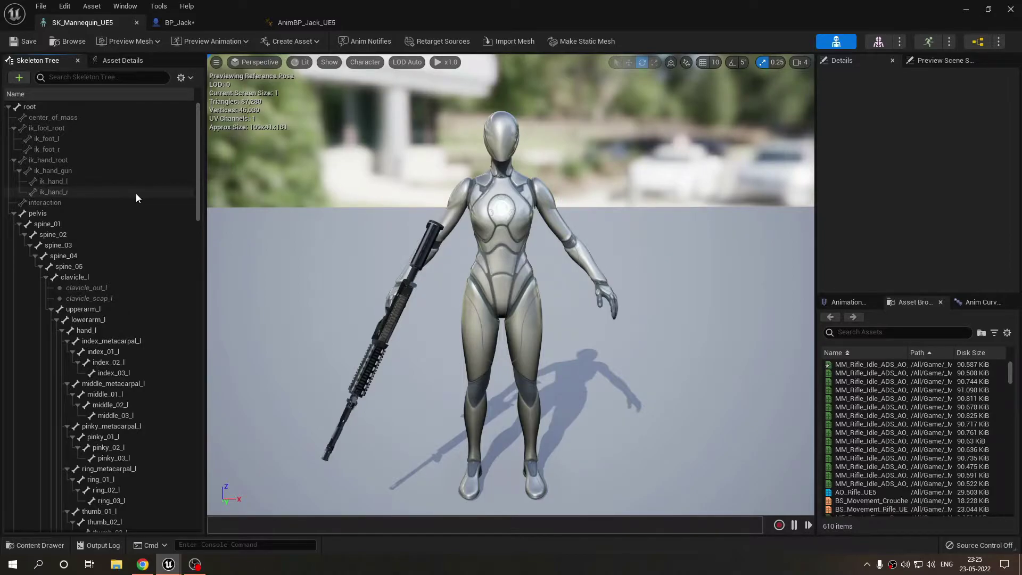
# Step: Check the Mr Mannequins Tools page in the browser and return to the SK_Mannequin_UE5 bone hierarchy
pyautogui.hotkey('alt', 'Tab')
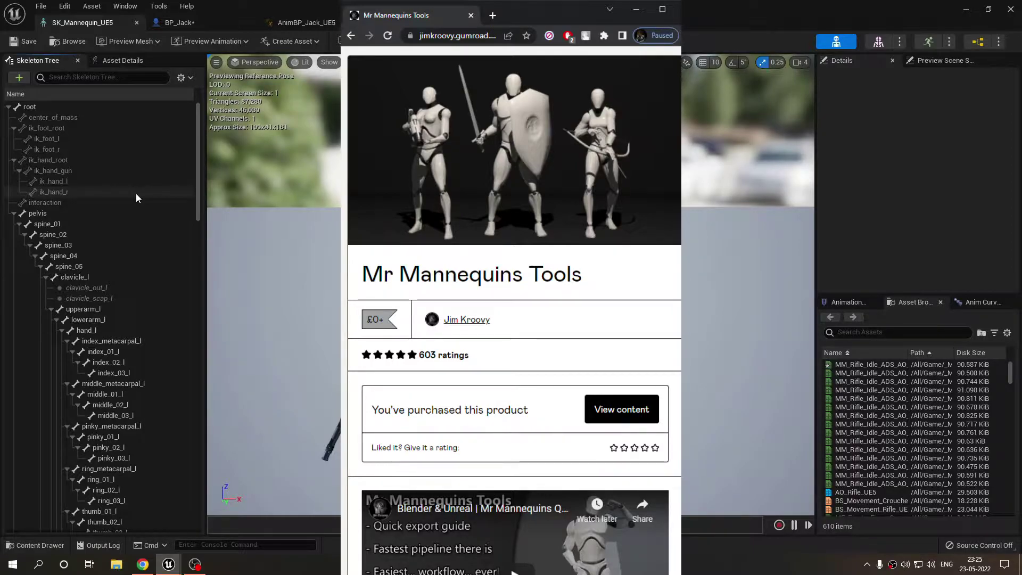
pyautogui.hotkey('alt', 'Tab')
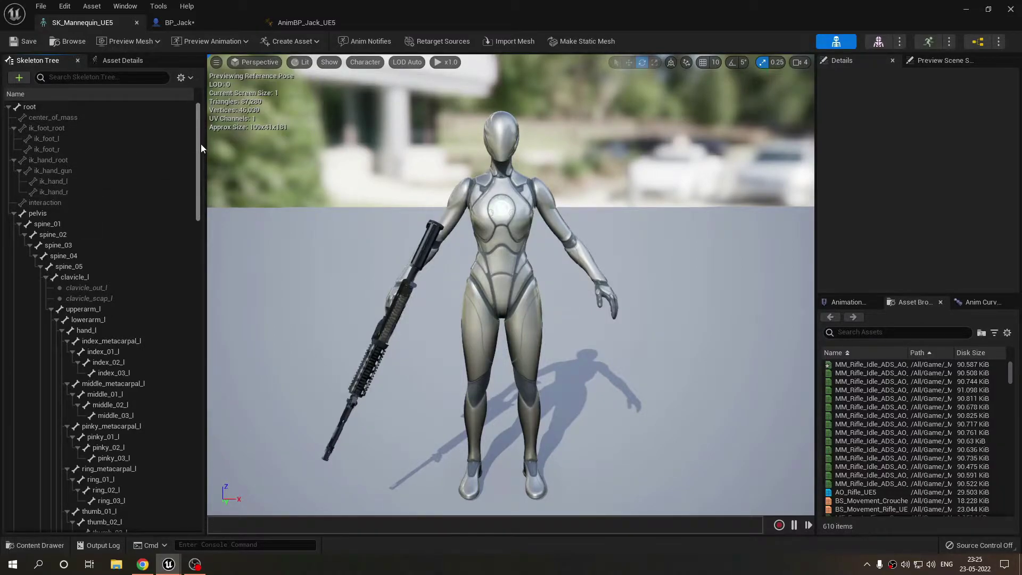
pyautogui.moveTo(200, 143); pyautogui.dragTo(400, 158)
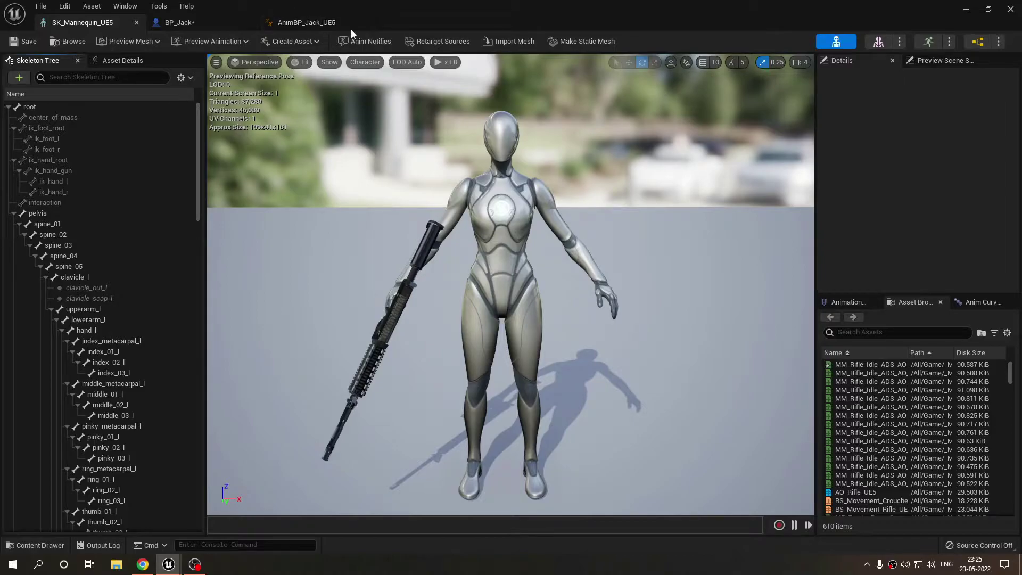
# Step: Return to the level editor, open the _Main/Blueprints folder and select the AnimBP_Jack_UE4 animation blueprint
pyautogui.click(965, 9)
pyautogui.scroll(2, 51, 471)
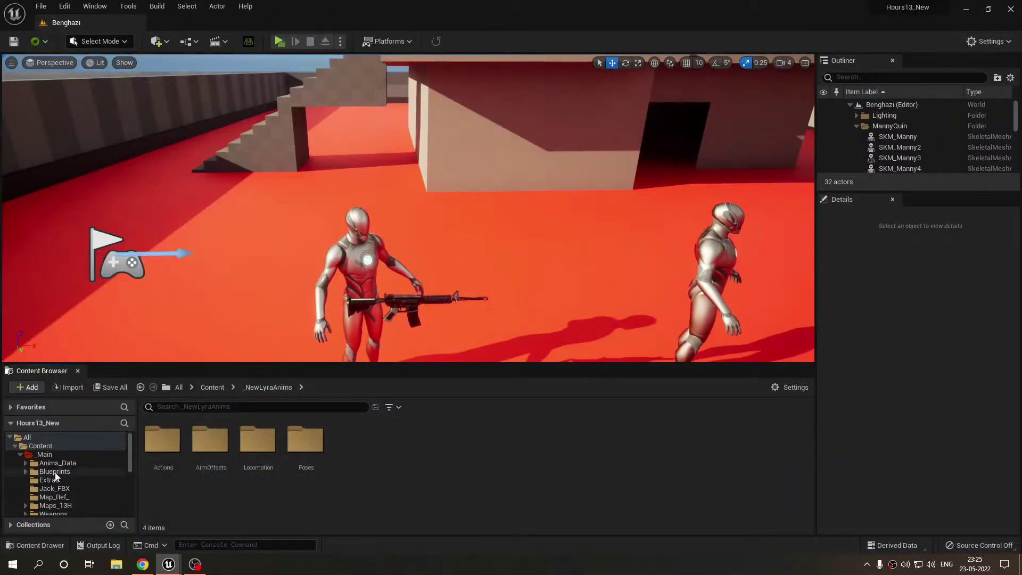
pyautogui.click(50, 472)
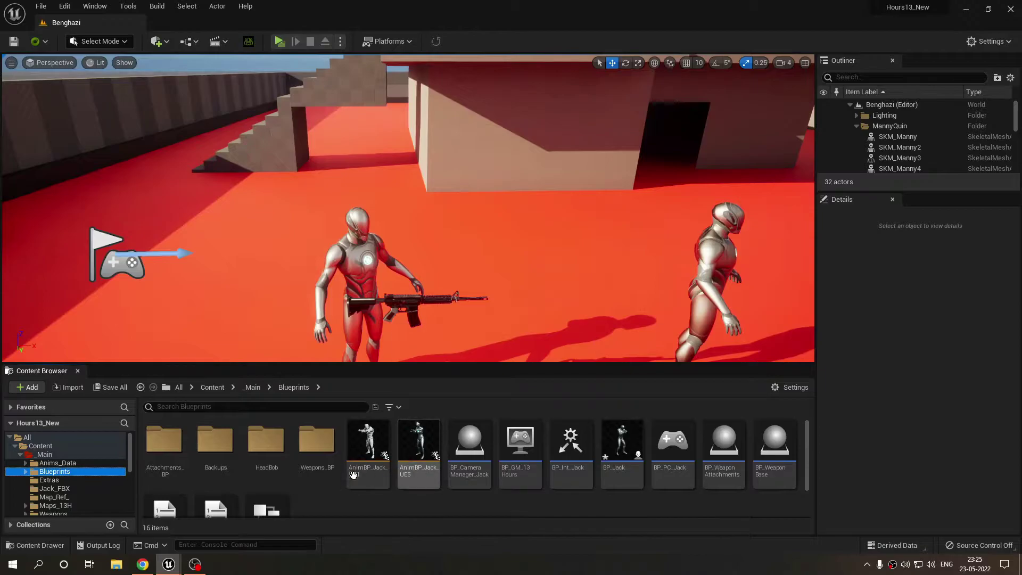
pyautogui.click(367, 450)
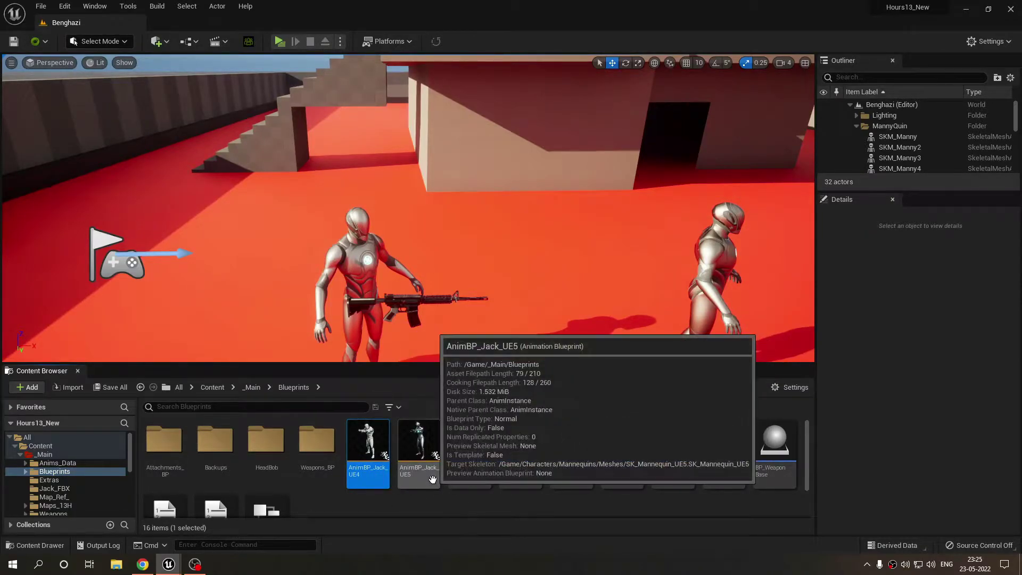
# Step: Bring up the AnimBP_Jack_UE5 animation blueprint and locate the Left Hand Twist for V.Grip node group in its AnimGraph
pyautogui.moveTo(167, 565)
pyautogui.click(229, 517)
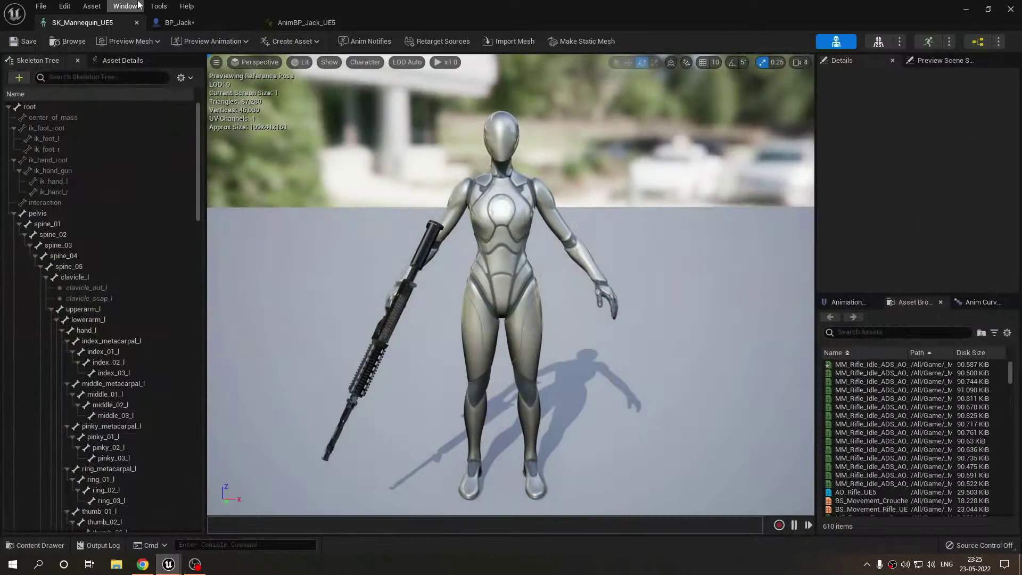
pyautogui.click(305, 24)
pyautogui.scroll(-3, 409, 178)
pyautogui.moveTo(508, 243); pyautogui.dragTo(309, 206, button='right')
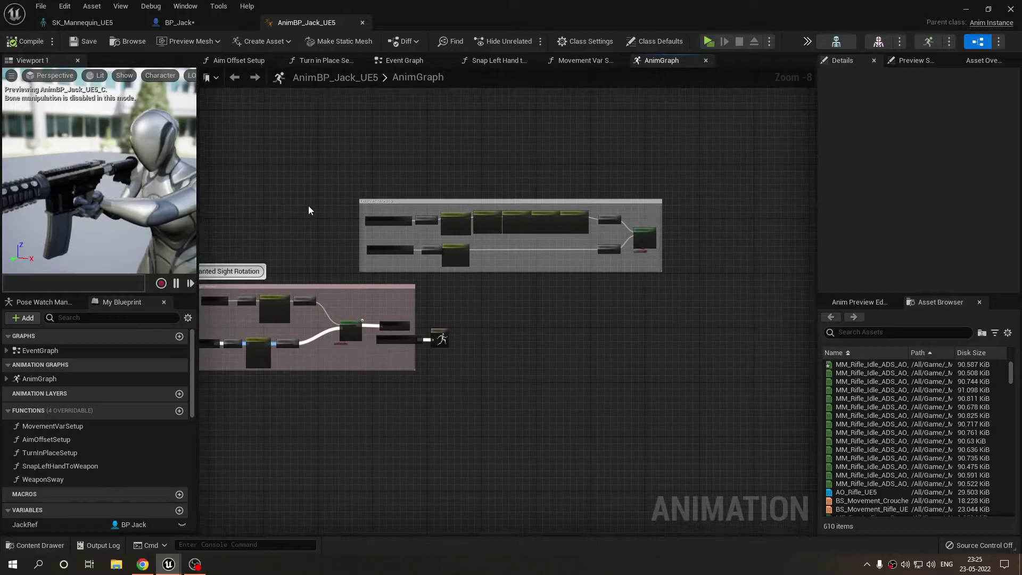
pyautogui.scroll(2, 308, 205)
pyautogui.scroll(1, 309, 205)
pyautogui.moveTo(574, 300); pyautogui.dragTo(449, 344, button='right')
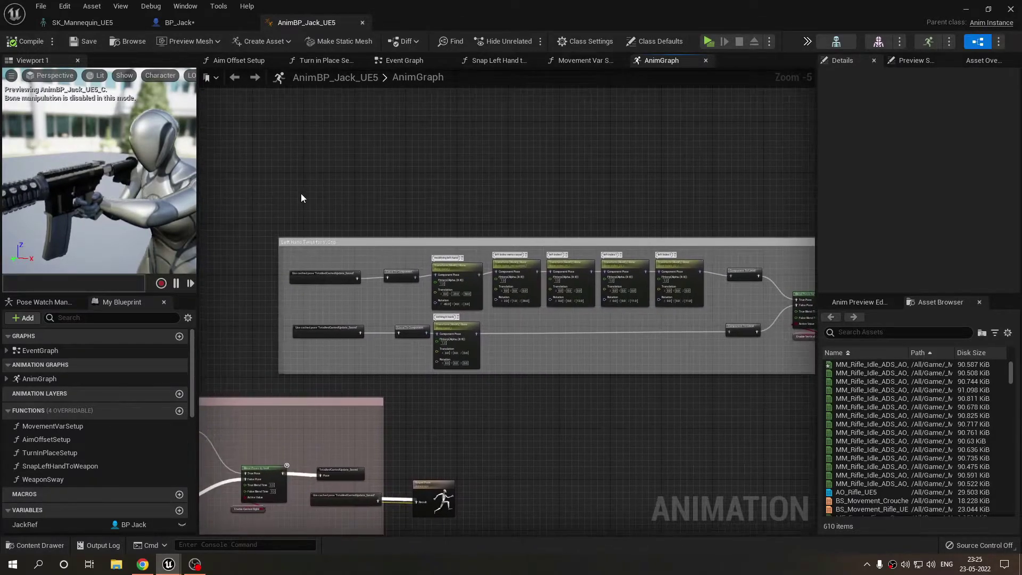
# Step: Select the Left Hand Twist for V.Grip group and examine its Transform (Modify) Bone nodes and the preview character
pyautogui.moveTo(301, 194); pyautogui.dragTo(798, 376)
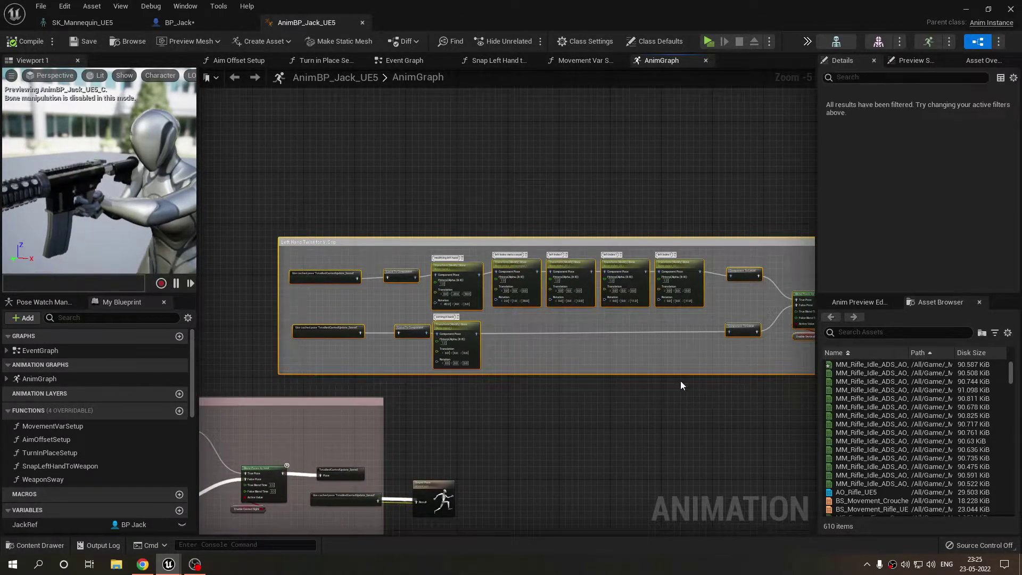
pyautogui.moveTo(680, 381); pyautogui.dragTo(716, 422, button='right')
pyautogui.scroll(5, 437, 337)
pyautogui.scroll(-4, 436, 336)
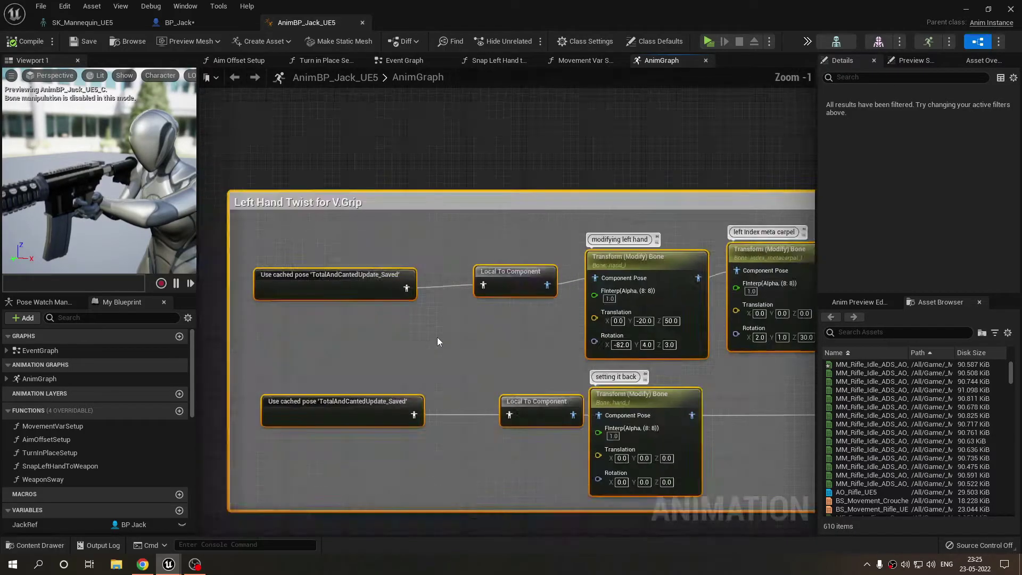
pyautogui.moveTo(446, 334)
pyautogui.mouseDown(button='right')
pyautogui.moveTo(360, 316)
pyautogui.moveTo(448, 333)
pyautogui.mouseUp(button='right')
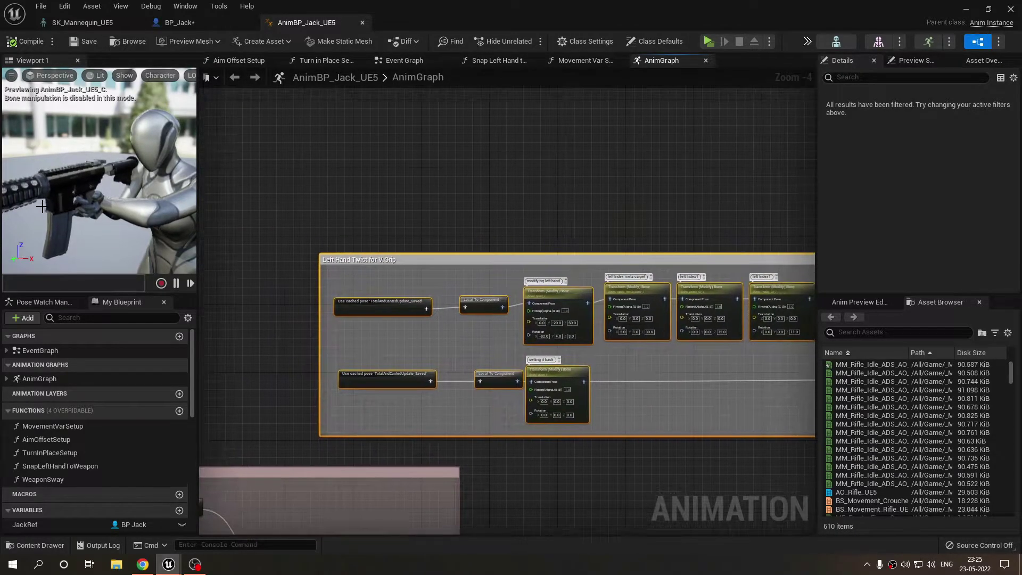
pyautogui.scroll(-4, 76, 190)
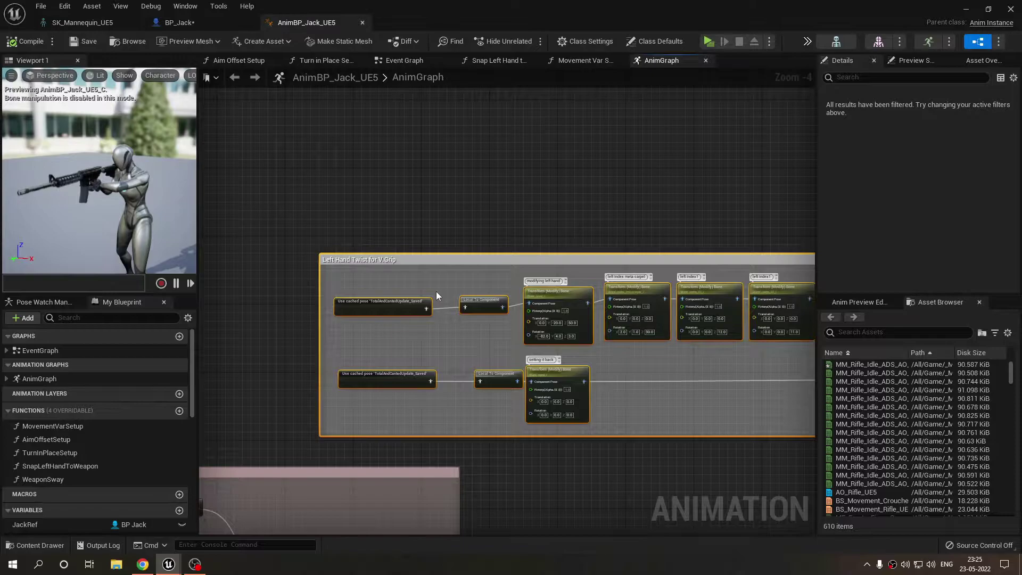
pyautogui.scroll(-1, 436, 292)
pyautogui.moveTo(438, 289); pyautogui.dragTo(408, 292, button='right')
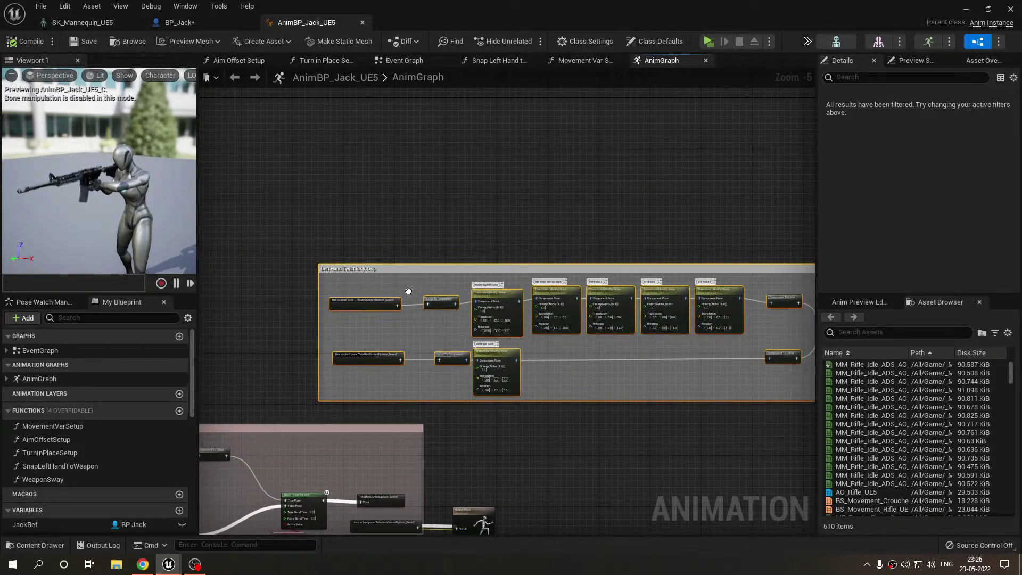
pyautogui.scroll(3, 408, 292)
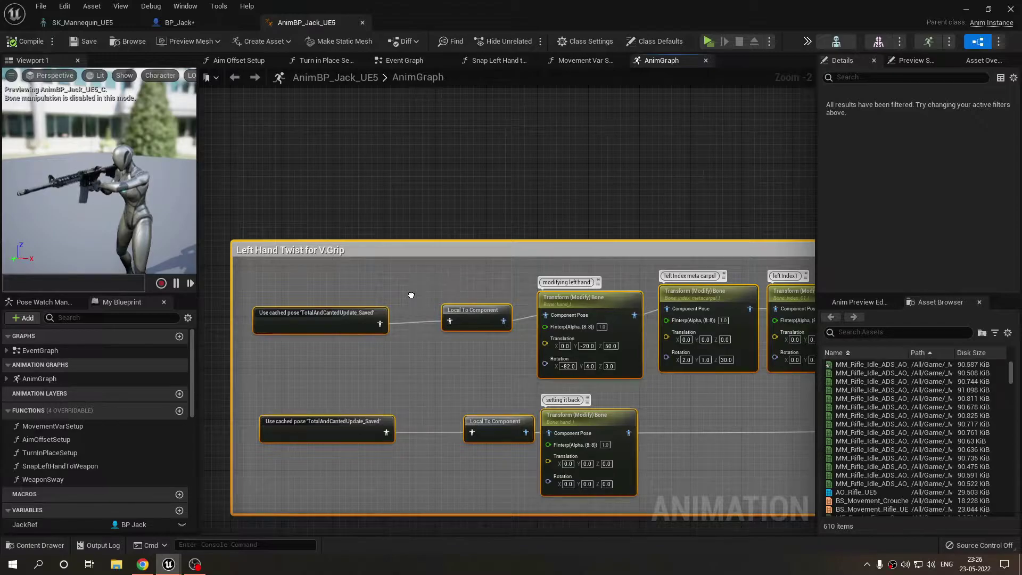
pyautogui.scroll(-3, 411, 295)
pyautogui.moveTo(411, 294); pyautogui.dragTo(458, 293, button='right')
pyautogui.scroll(5, 465, 303)
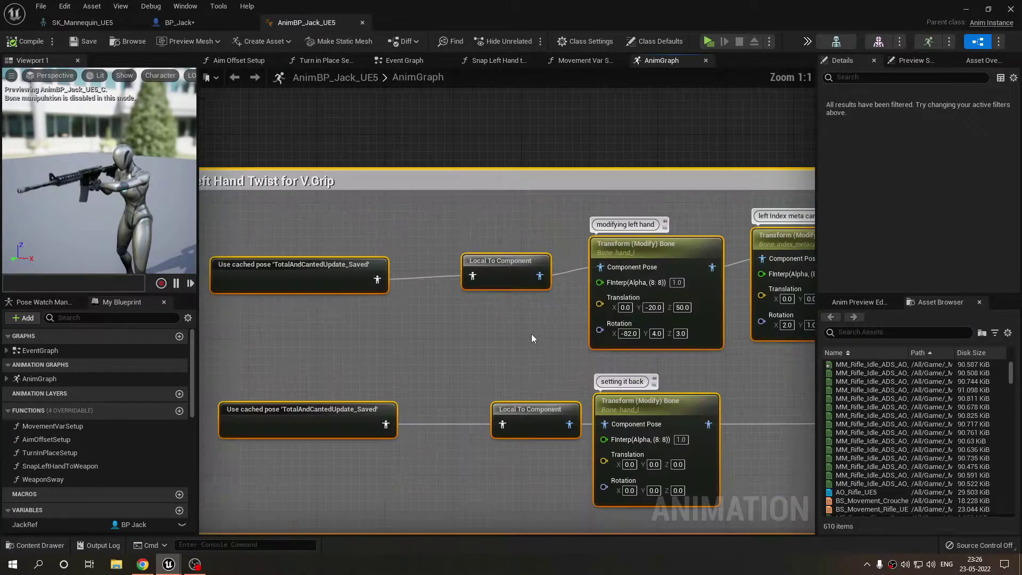
# Step: Align the lower Local To Component node beneath the upper one in the Left Hand Twist for V.Grip group
pyautogui.click(539, 411)
pyautogui.moveTo(527, 419); pyautogui.dragTo(498, 416)
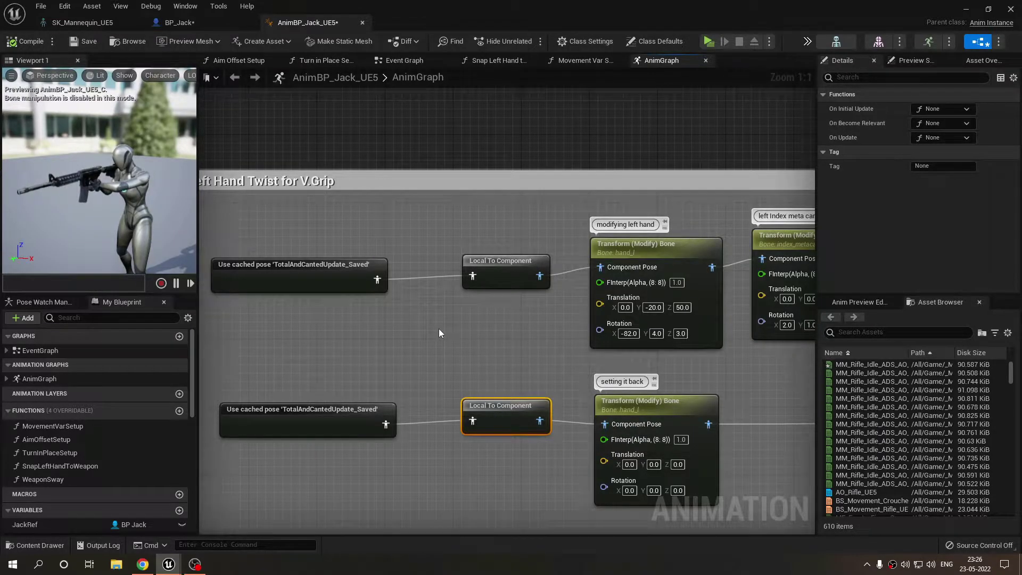
# Step: Survey the AnimGraph's node groups from Left Hand Twist for V.Grip back through Canted Sight Rotation to Turn In Place
pyautogui.scroll(-5, 439, 329)
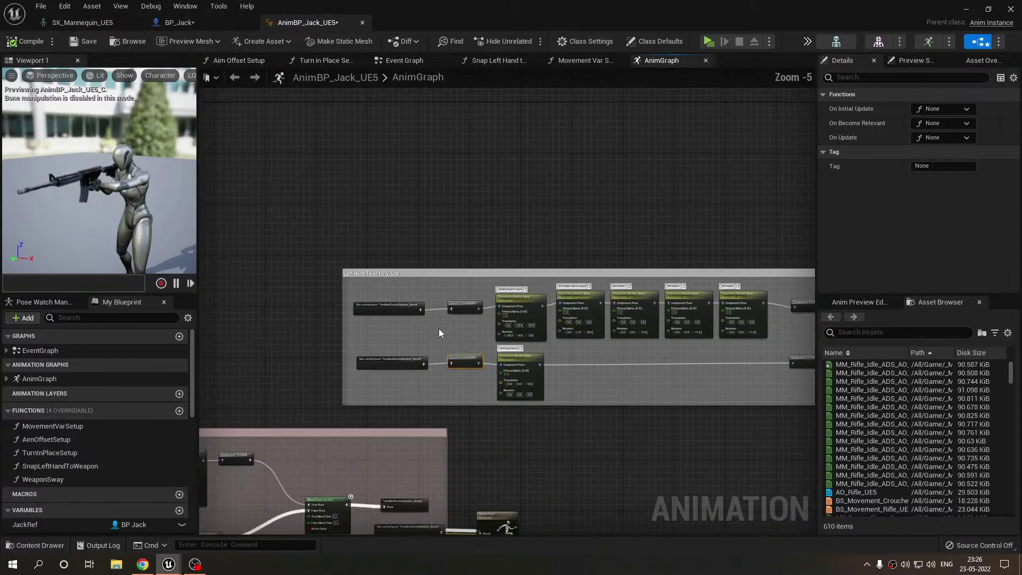
pyautogui.moveTo(468, 424); pyautogui.dragTo(562, 329, button='right')
pyautogui.scroll(2, 563, 378)
pyautogui.moveTo(563, 378); pyautogui.dragTo(675, 270, button='right')
pyautogui.scroll(-2, 659, 274)
pyautogui.moveTo(350, 302); pyautogui.dragTo(575, 359, button='right')
pyautogui.moveTo(262, 313); pyautogui.dragTo(564, 374, button='right')
pyautogui.click(572, 324)
pyautogui.scroll(-5, 571, 323)
pyautogui.moveTo(411, 399); pyautogui.dragTo(355, 412, button='right')
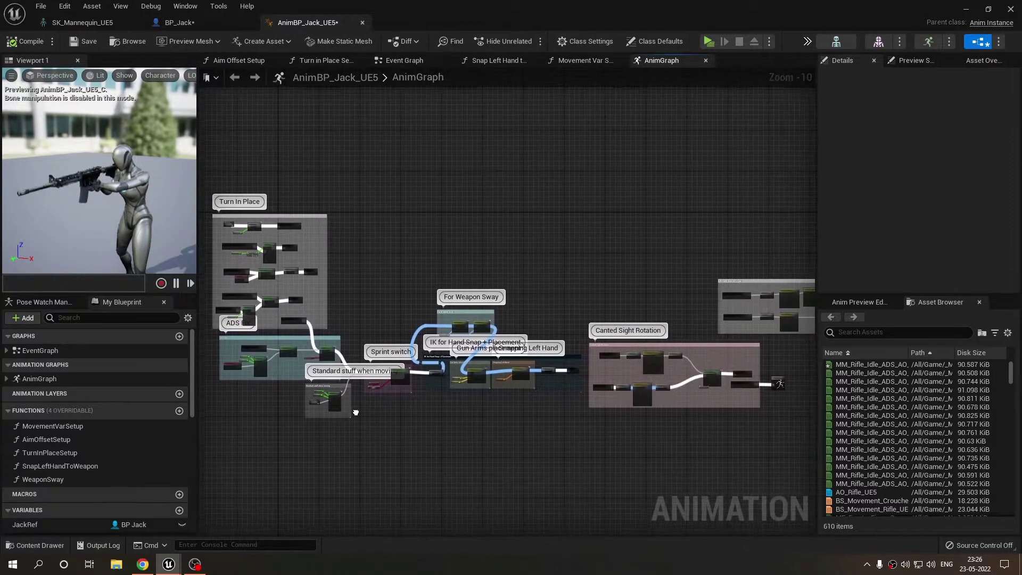
# Step: Check the Event Graph's overall layout, then return to the AnimGraph and inspect its Turn In Place and Sprint switch groups
pyautogui.click(416, 63)
pyautogui.scroll(-4, 709, 372)
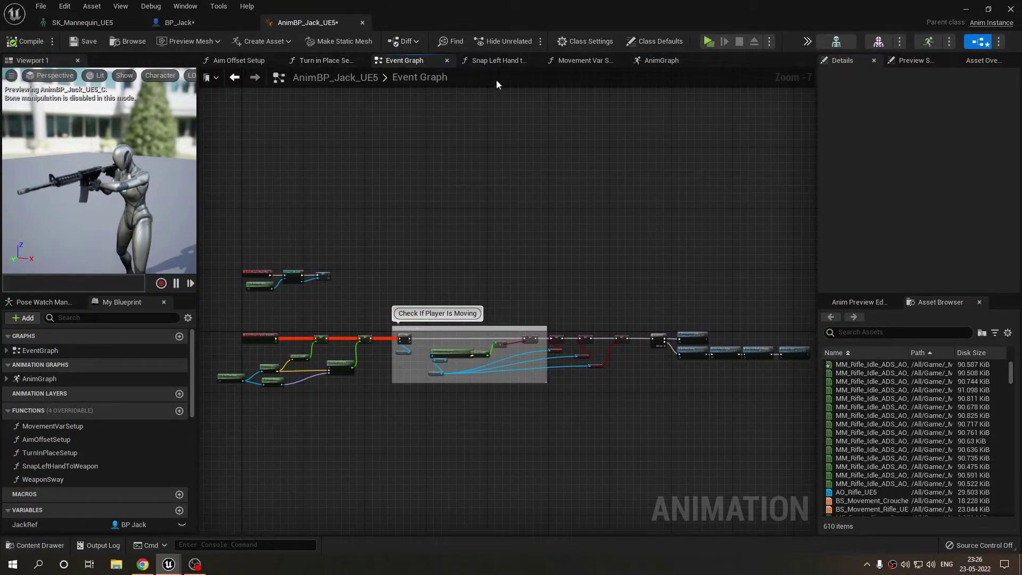
pyautogui.click(665, 61)
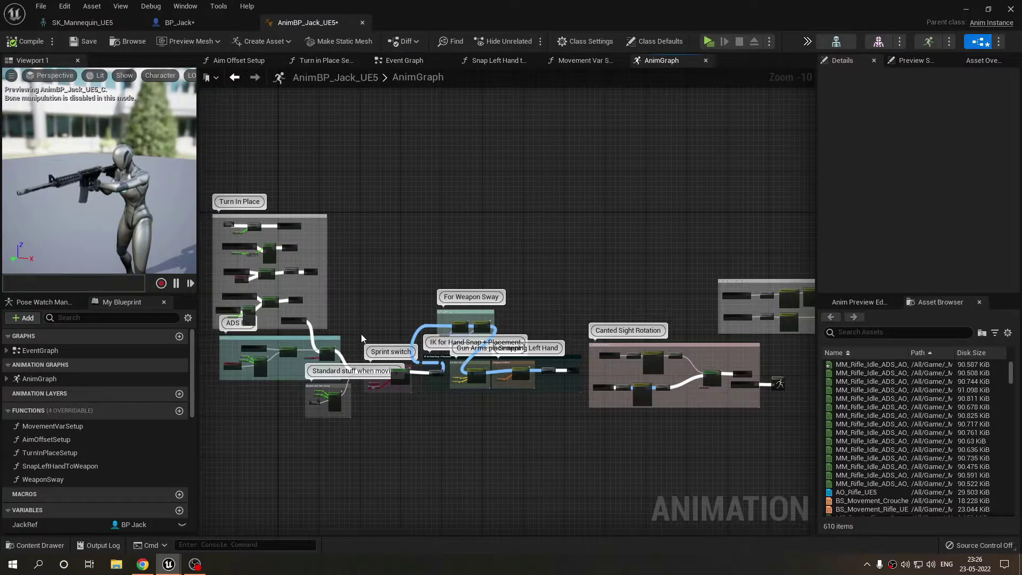
pyautogui.scroll(5, 360, 334)
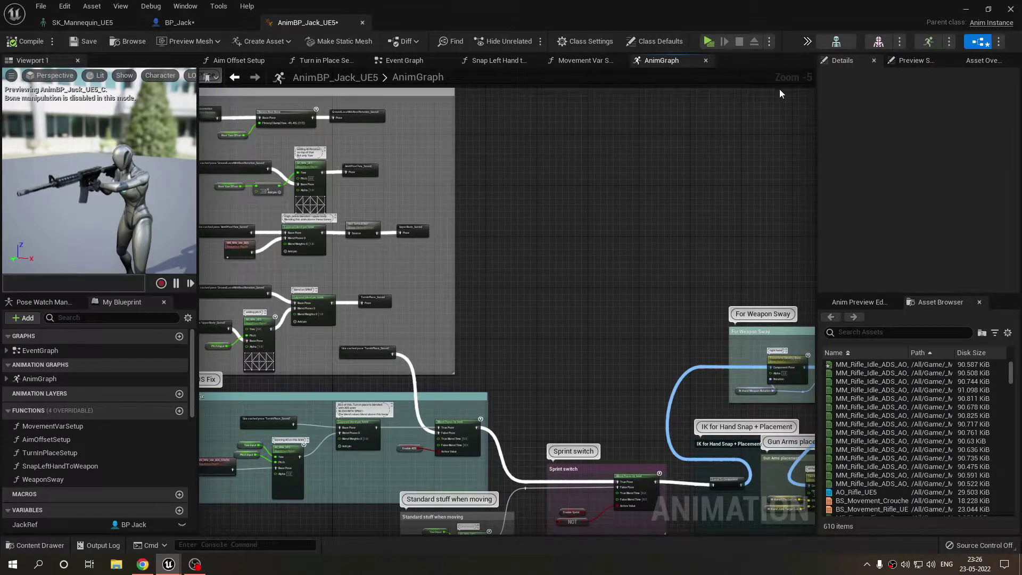
# Step: Return to the level editor and open the Actions folder inside _NewLyraAnims
pyautogui.click(966, 7)
pyautogui.scroll(-3, 49, 506)
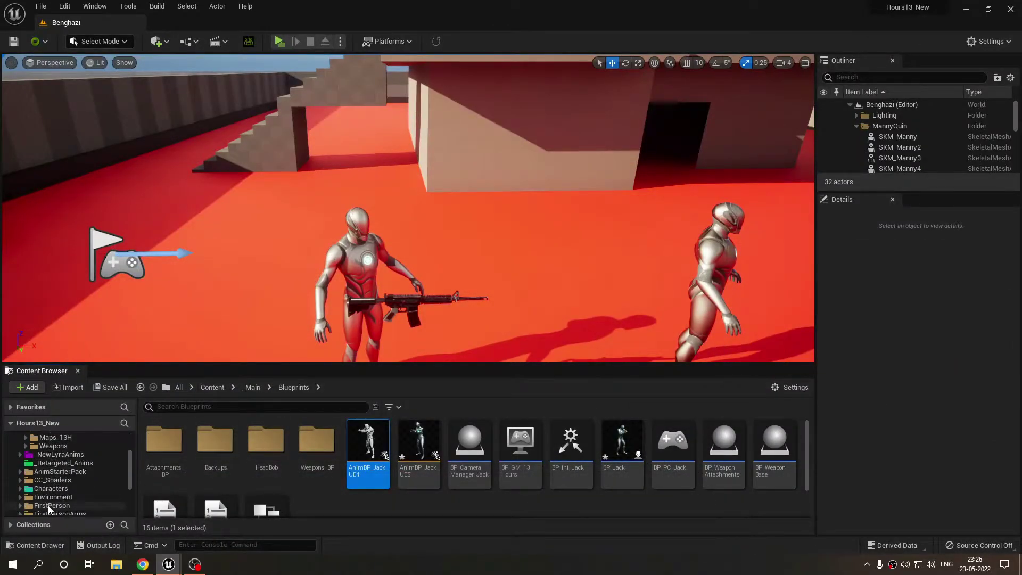
pyautogui.click(58, 454)
pyautogui.click(163, 442)
pyautogui.doubleClick(163, 442)
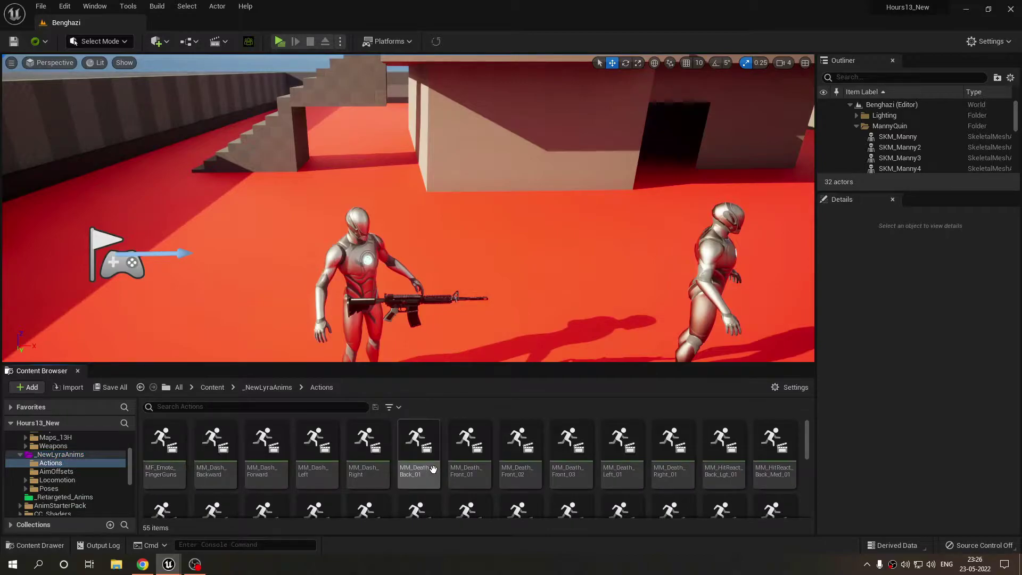
# Step: Open MM_Dash_Forward in the Property Matrix, check which skeleton it is assigned, and close the matrix
pyautogui.rightClick(253, 490)
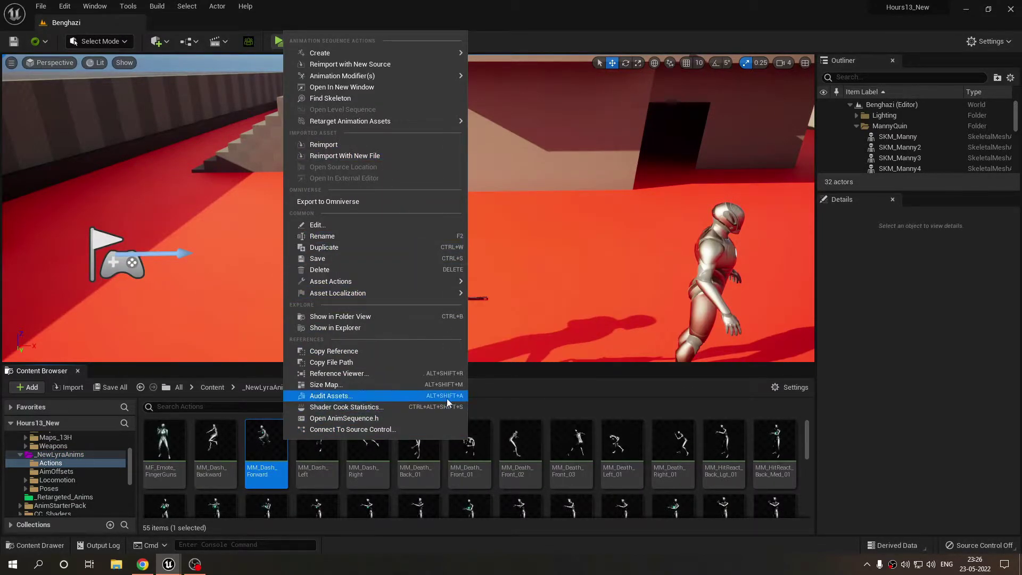
pyautogui.moveTo(442, 286)
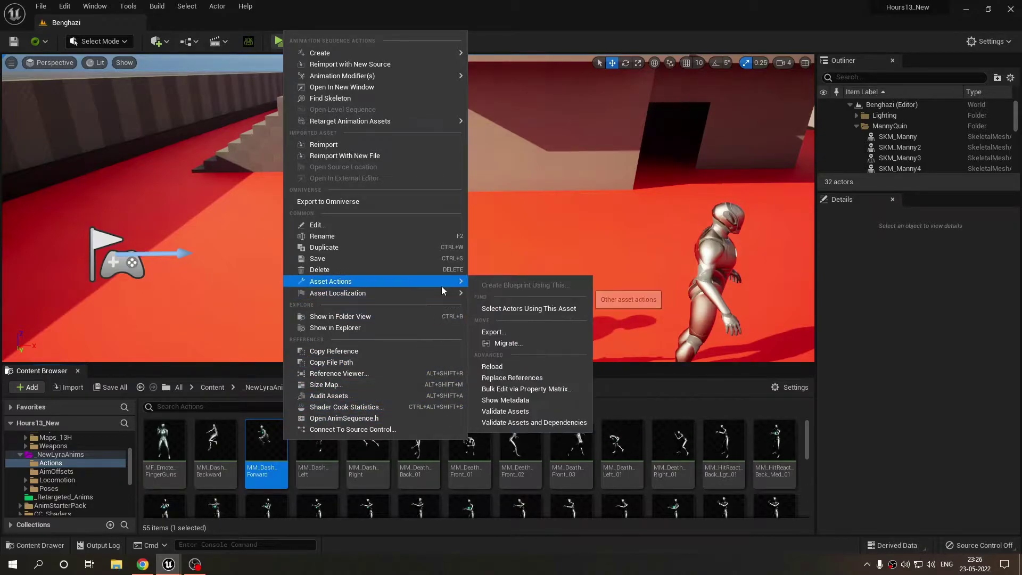
pyautogui.click(574, 389)
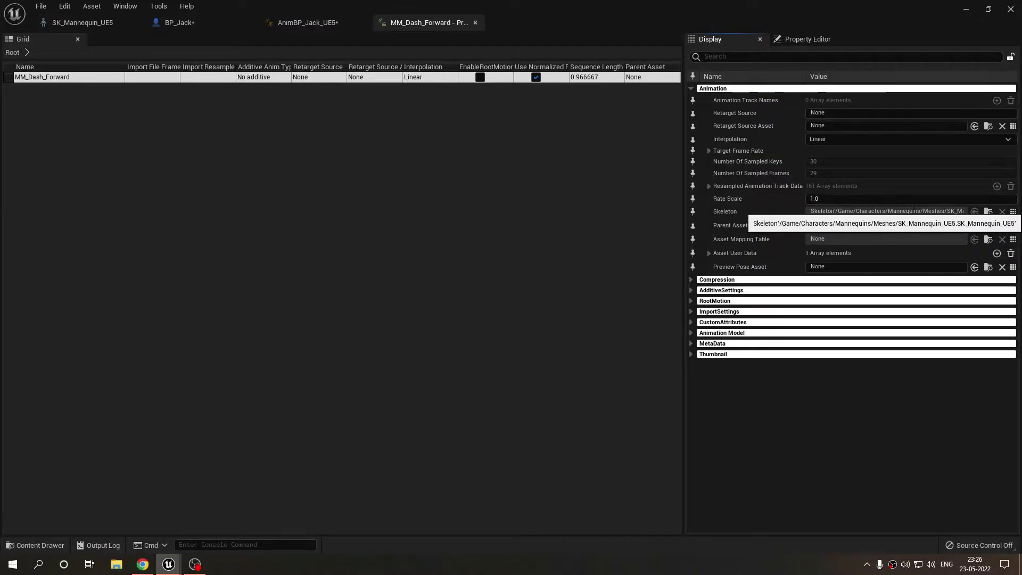
pyautogui.click(476, 23)
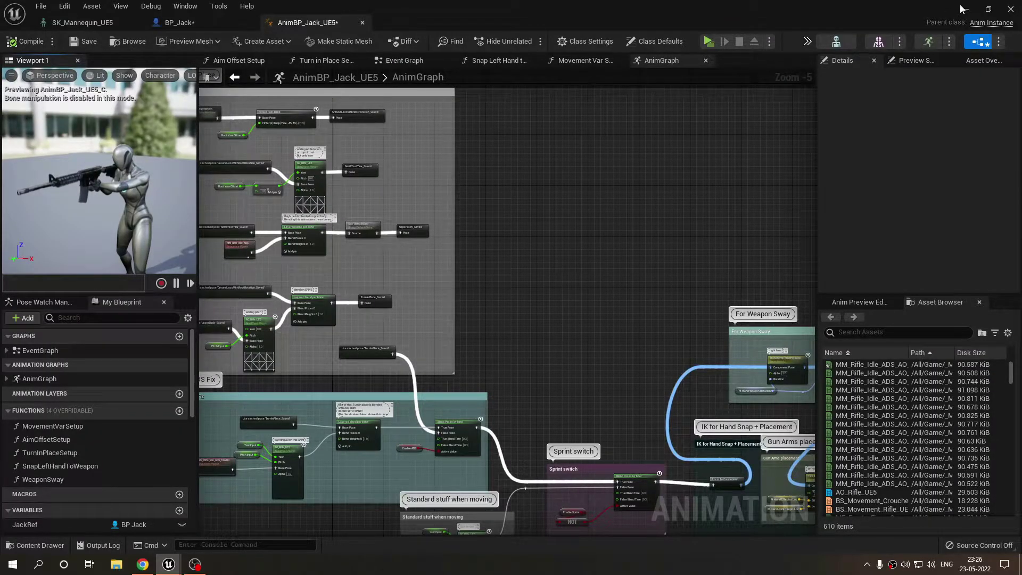
# Step: Open the SKM_Quinn_Simple skeletal mesh from the animation blueprint and view the mannequin up close
pyautogui.click(878, 42)
pyautogui.scroll(4, 461, 241)
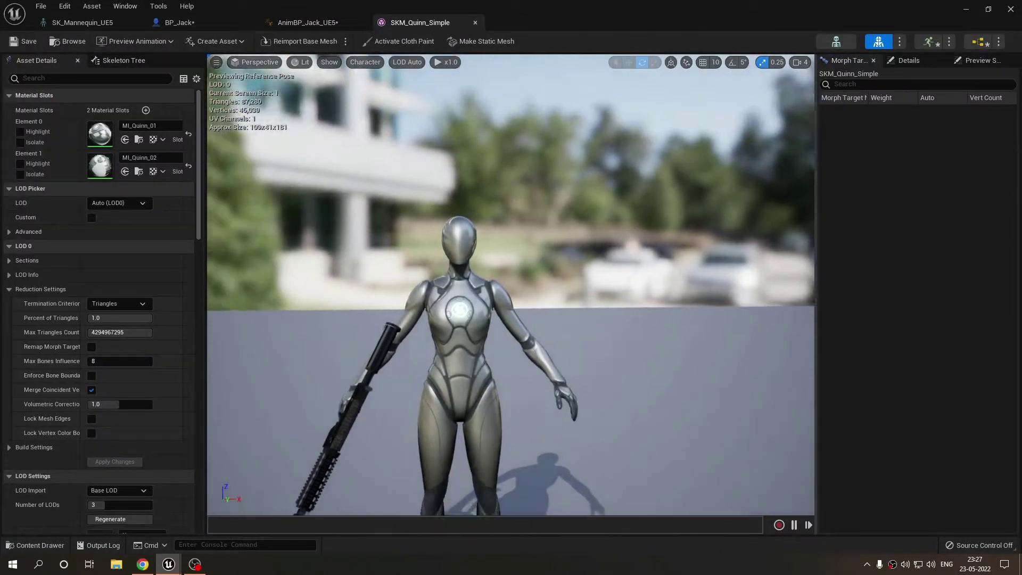
pyautogui.moveTo(462, 241); pyautogui.dragTo(452, 248, button='right')
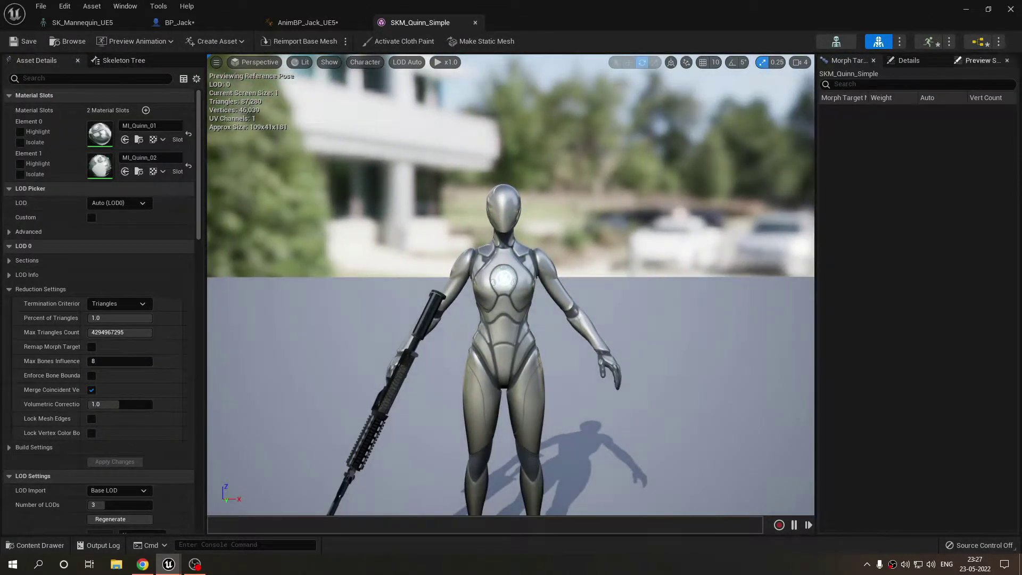
# Step: Return to the Benghazi level and view the two mannequins standing near the player start
pyautogui.click(968, 9)
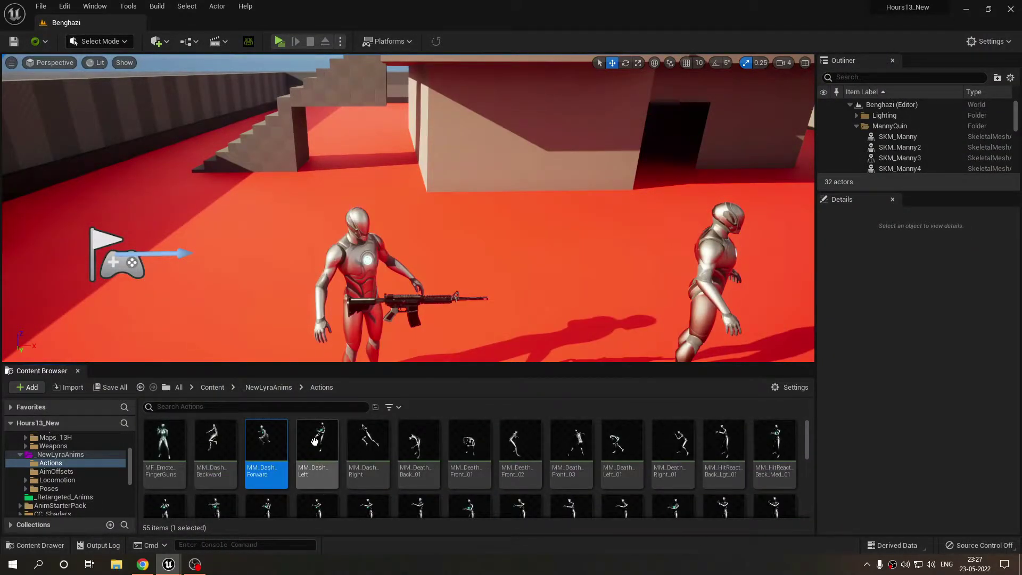
pyautogui.moveTo(305, 448)
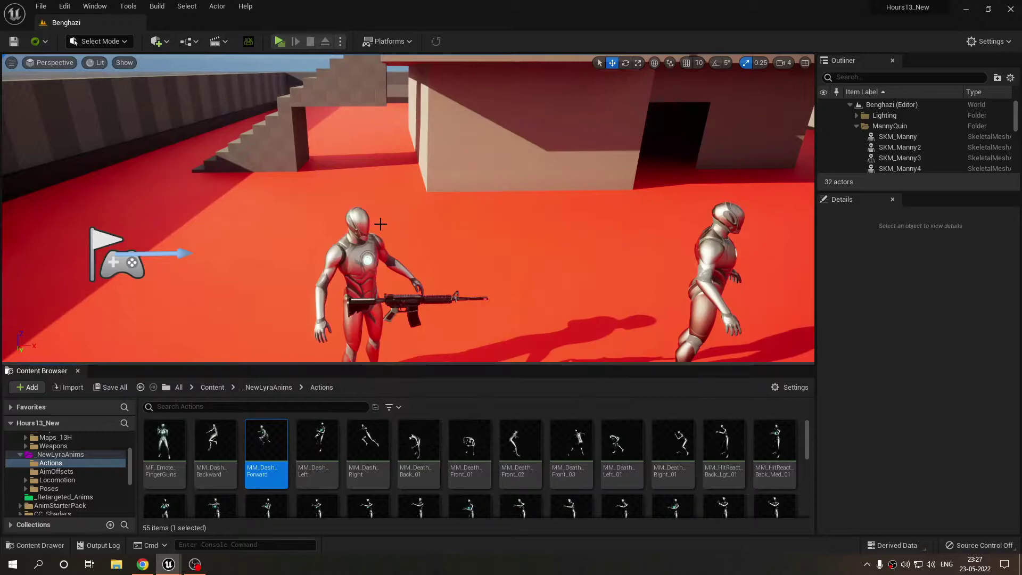
pyautogui.moveTo(381, 224); pyautogui.dragTo(412, 266, button='right')
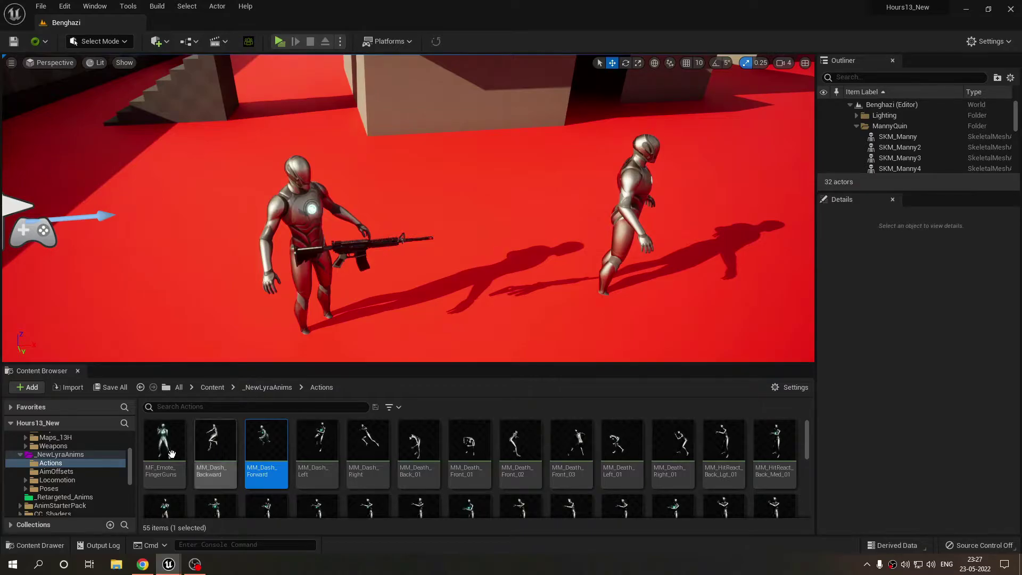
# Step: Look through the Anims_Data and Blueprints folders under _Main
pyautogui.scroll(2, 53, 462)
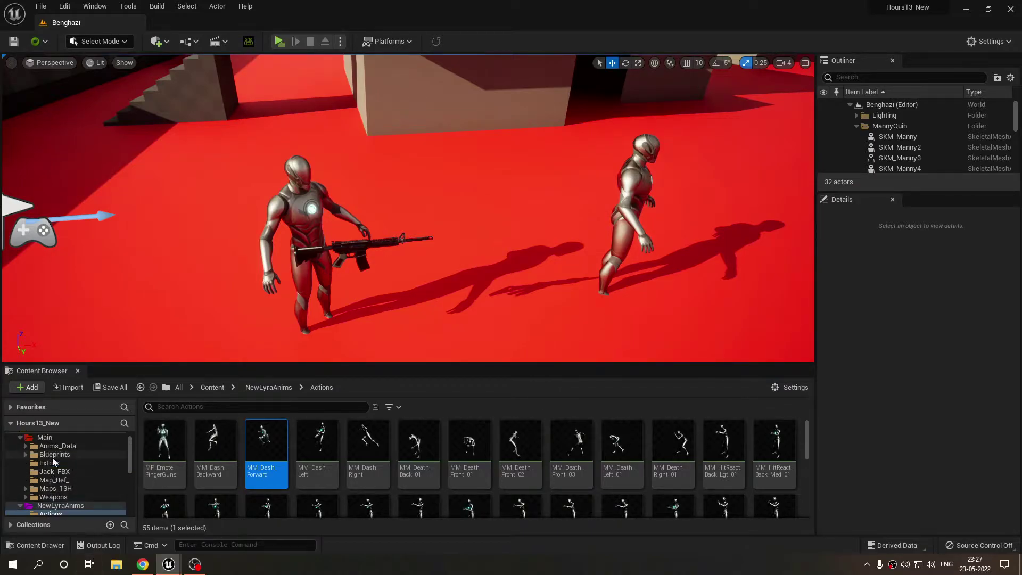
pyautogui.click(44, 447)
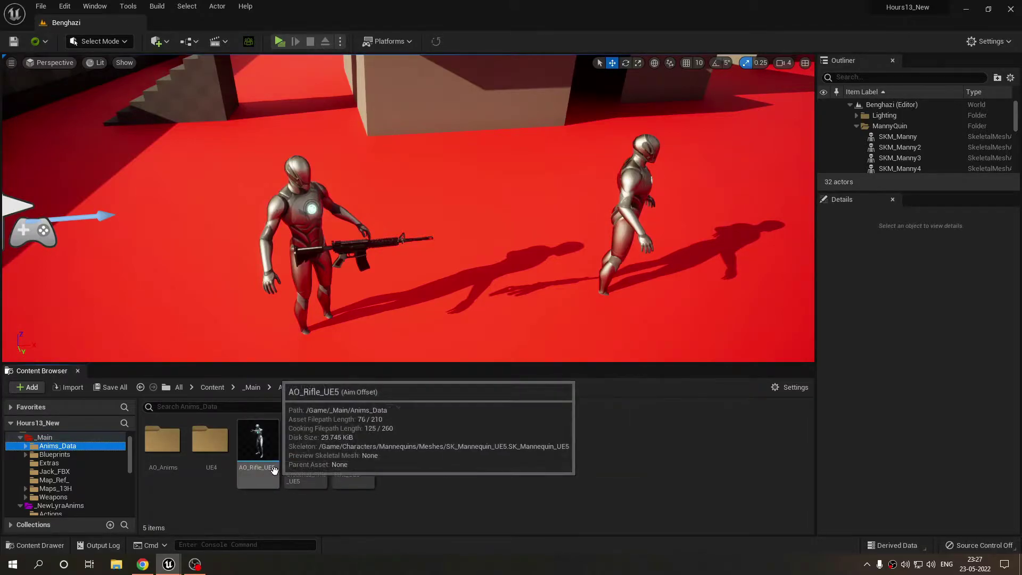
pyautogui.click(81, 455)
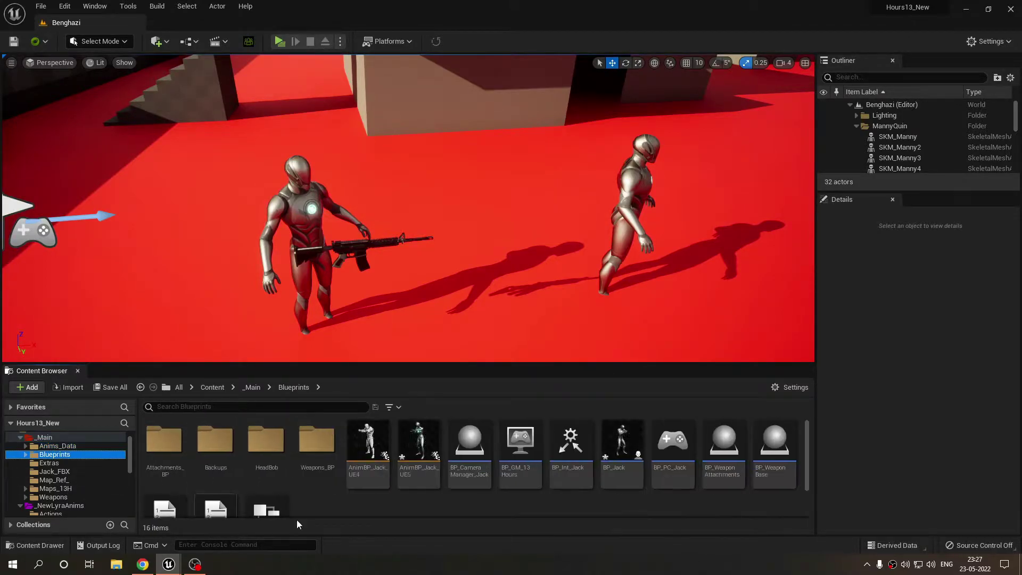
pyautogui.moveTo(444, 222); pyautogui.dragTo(453, 208, button='right')
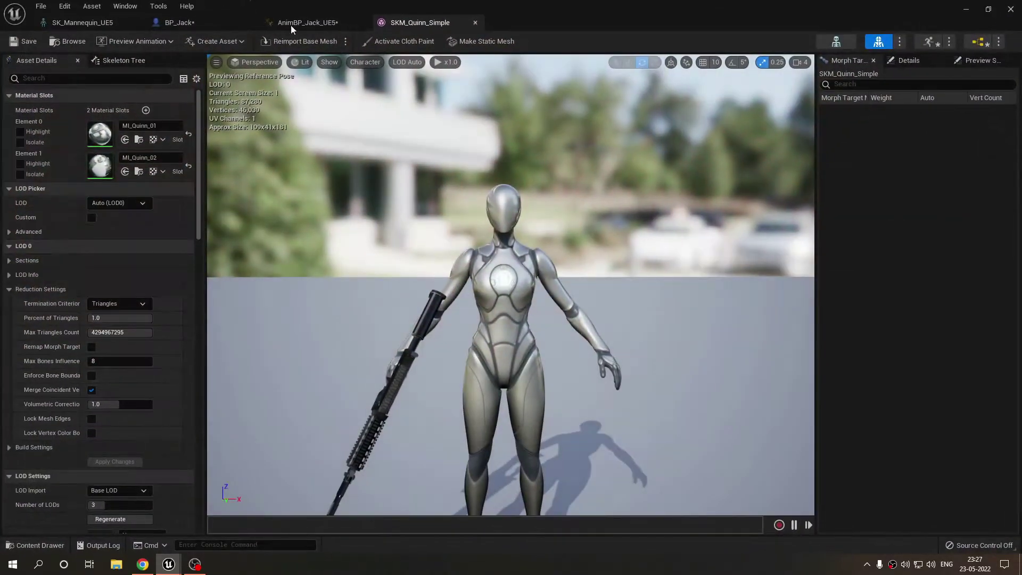
# Step: Bring up the AO_Rifle_UE5 aim offset and review its samples and settings in the asset details
pyautogui.click(290, 22)
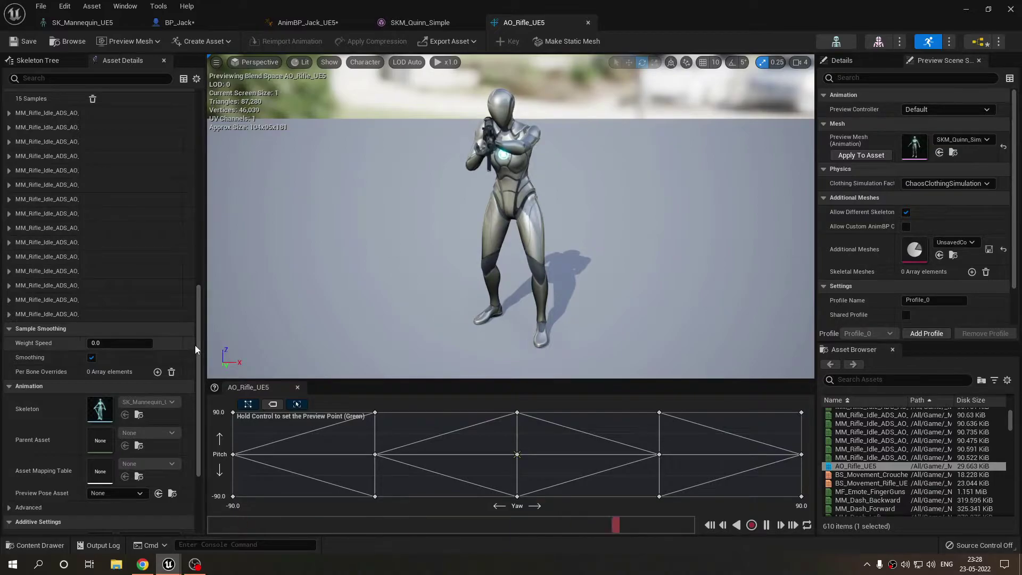
pyautogui.moveTo(199, 345); pyautogui.dragTo(199, 204)
pyautogui.scroll(4, 176, 162)
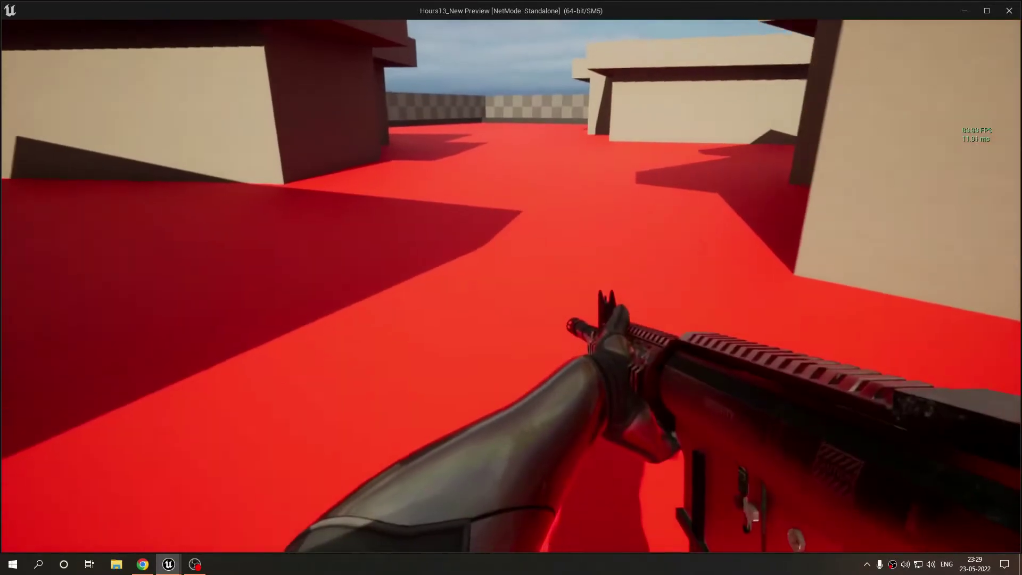
# Step: Playtest the character in the standalone preview by crouching, standing up and walking around the level with the rifle
pyautogui.press('c')
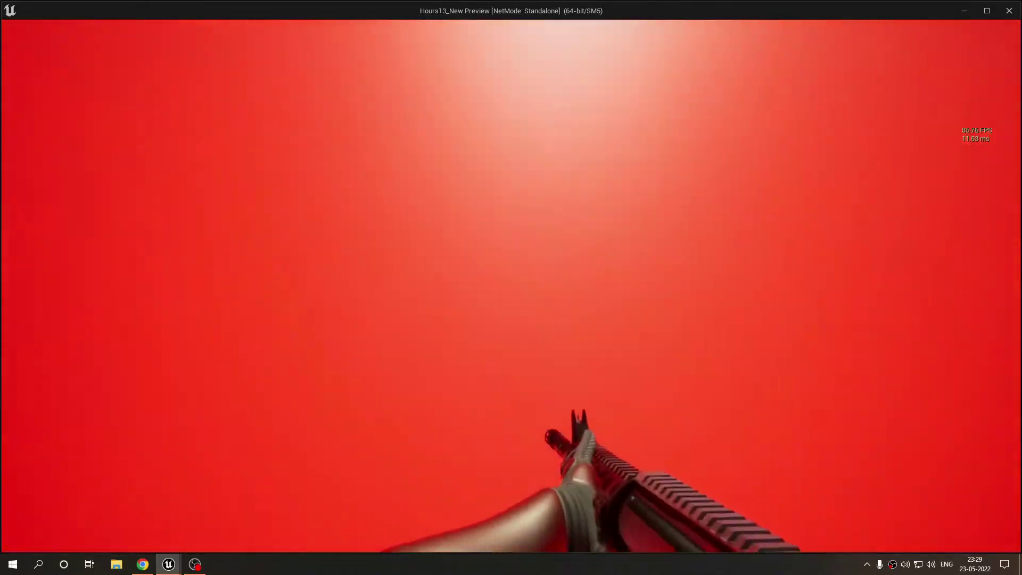
pyautogui.press('c')
pyautogui.press('w')
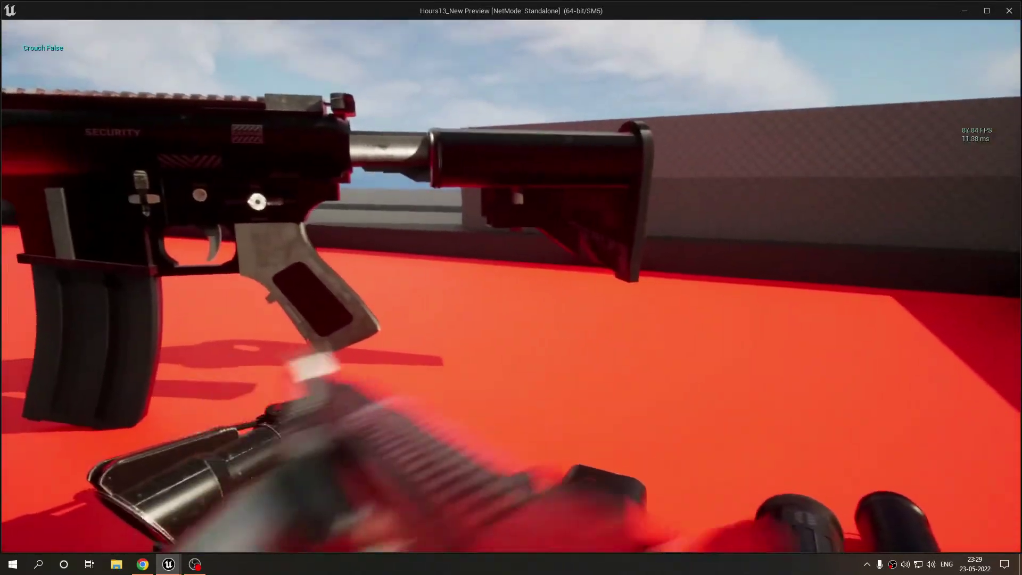
pyautogui.press('w')
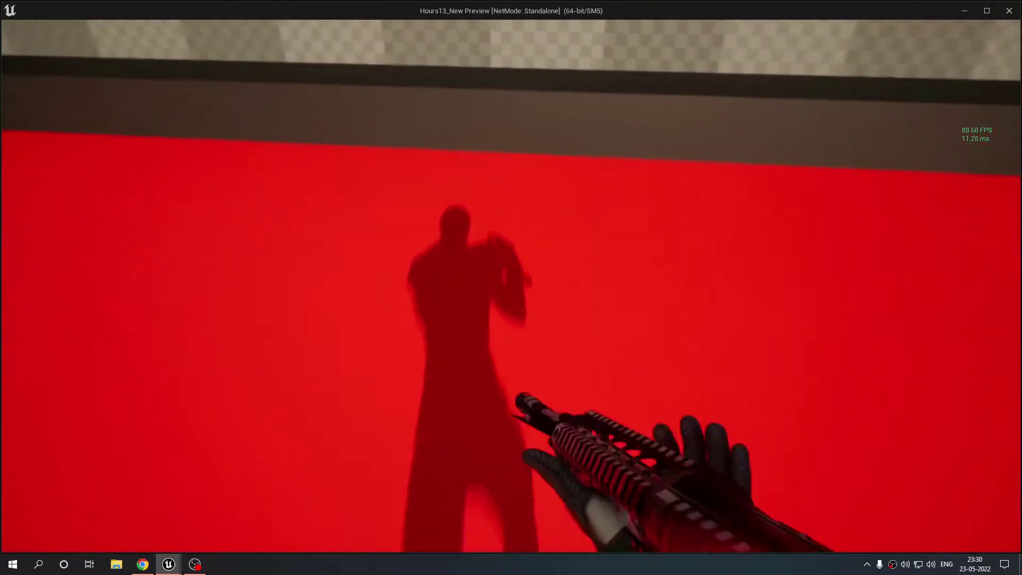
pyautogui.press('w')
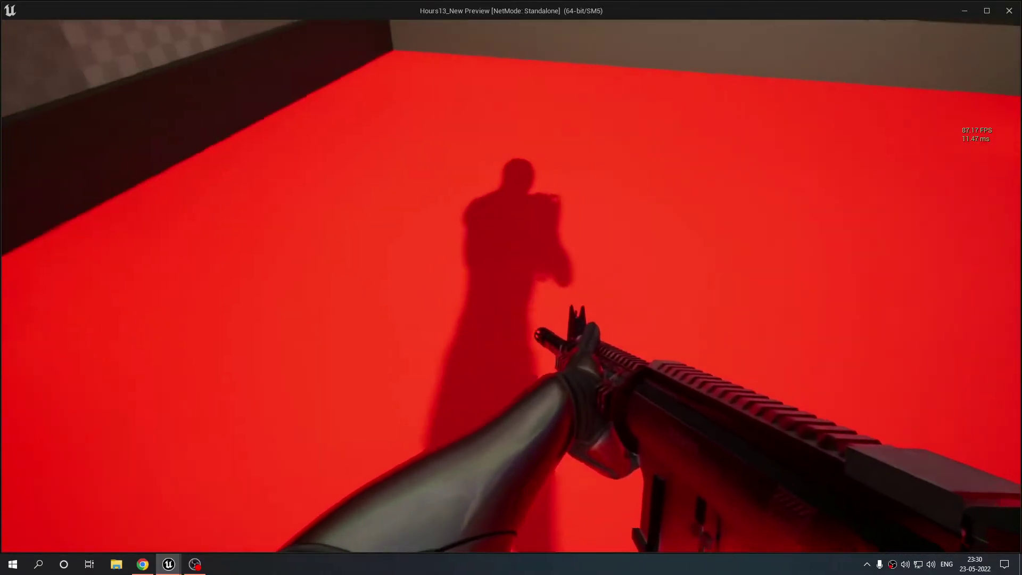
pyautogui.press('w')
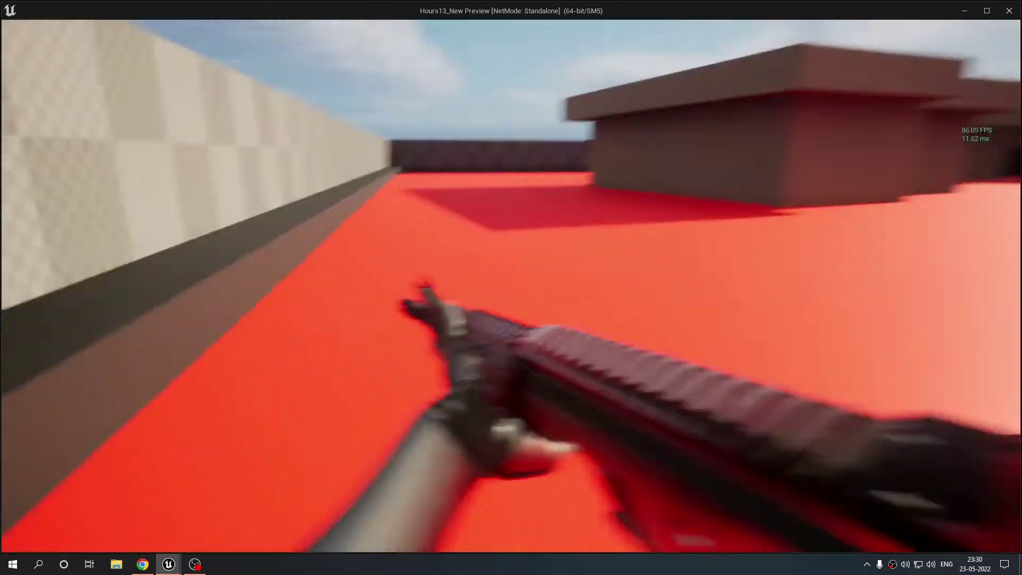
pyautogui.press('w')
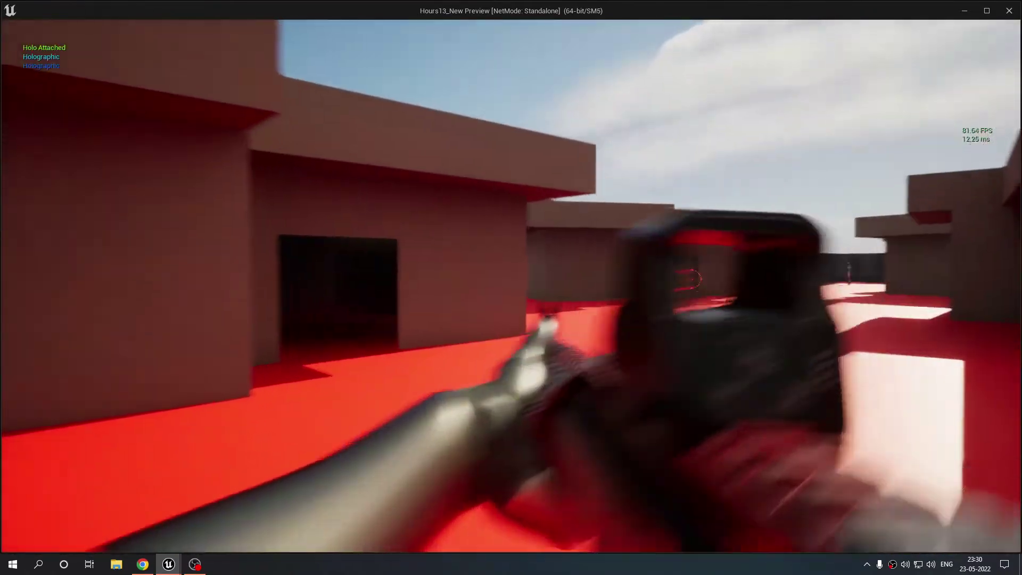
# Step: Aim and fire through the holographic sight, then switch to the red dot sight while moving forward
pyautogui.rightClick(511, 287)
pyautogui.click(511, 287)
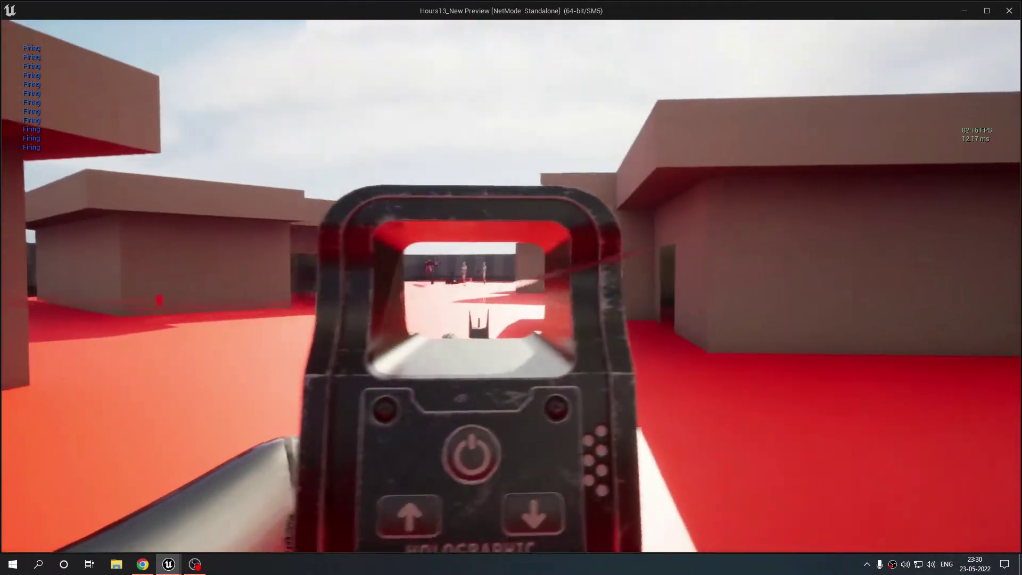
pyautogui.press('2')
pyautogui.press('w')
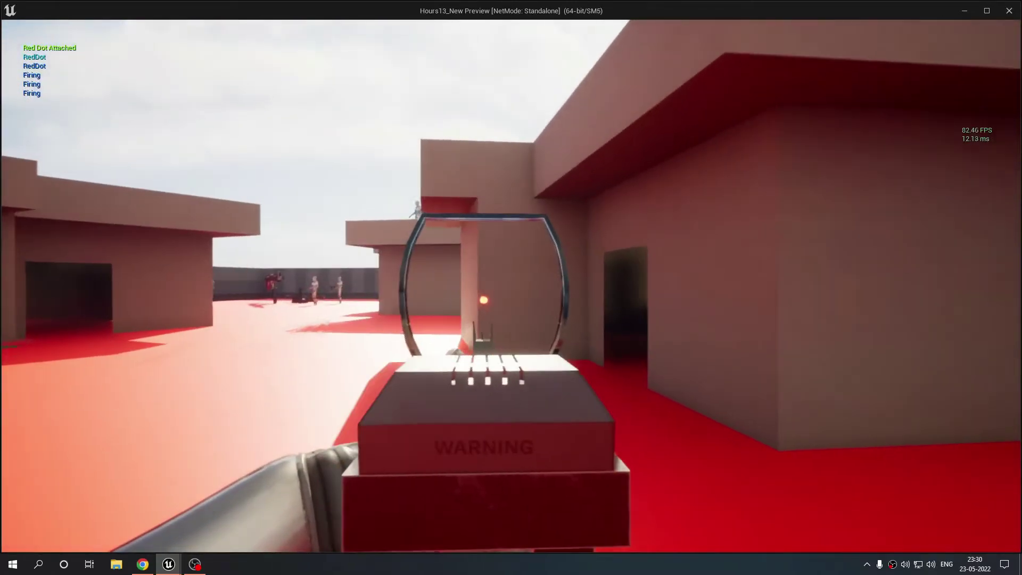
# Step: Test aiming and firing with the Acog attached, then with the Leupold 6x scope
pyautogui.press('3')
pyautogui.rightClick(511, 288)
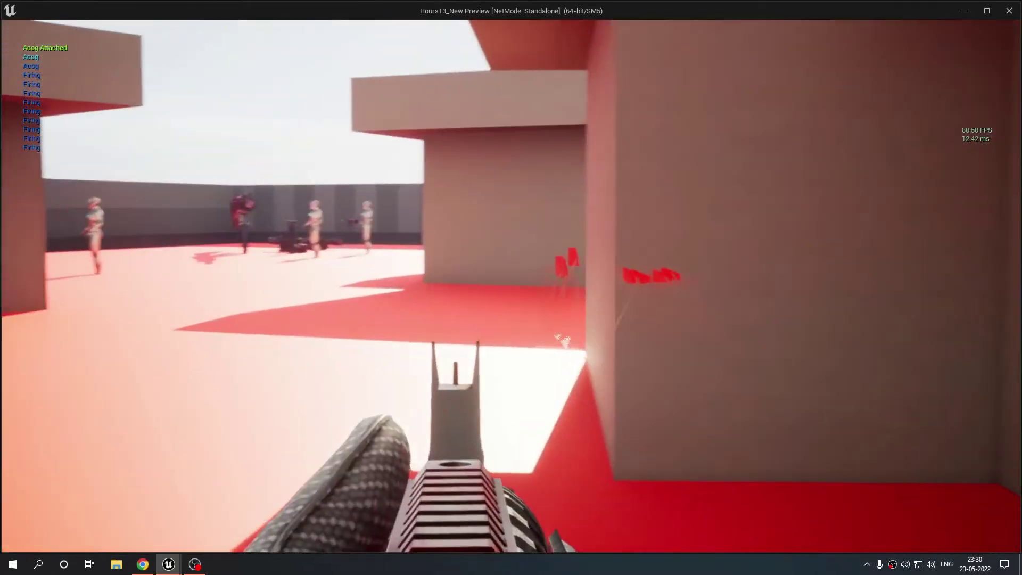
pyautogui.press('4')
pyautogui.rightClick(511, 287)
pyautogui.click(510, 287)
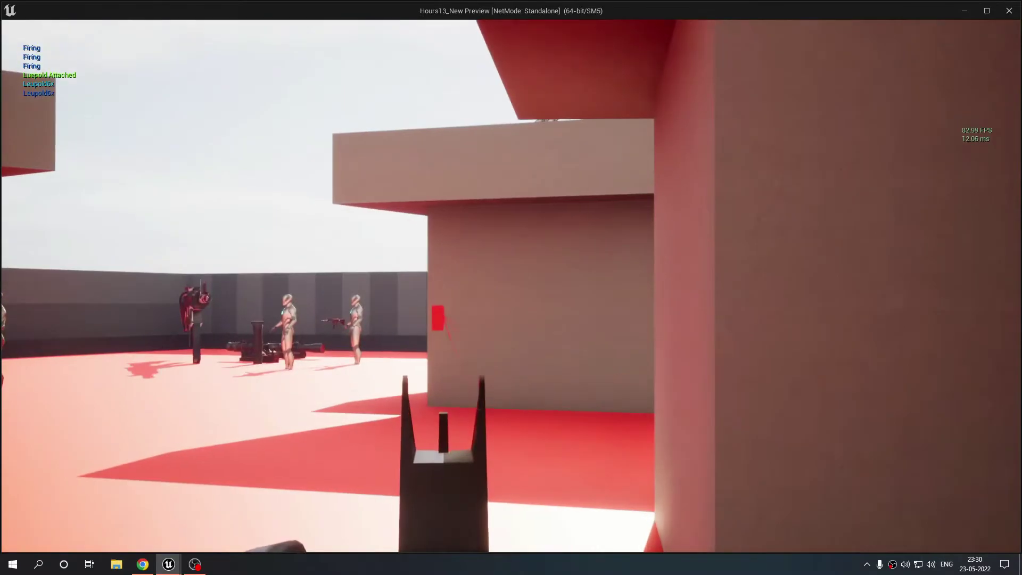
# Step: Switch to the canted sight, aim and fire at the building, and resume walking with the rifle
pyautogui.press('5')
pyautogui.rightClick(511, 288)
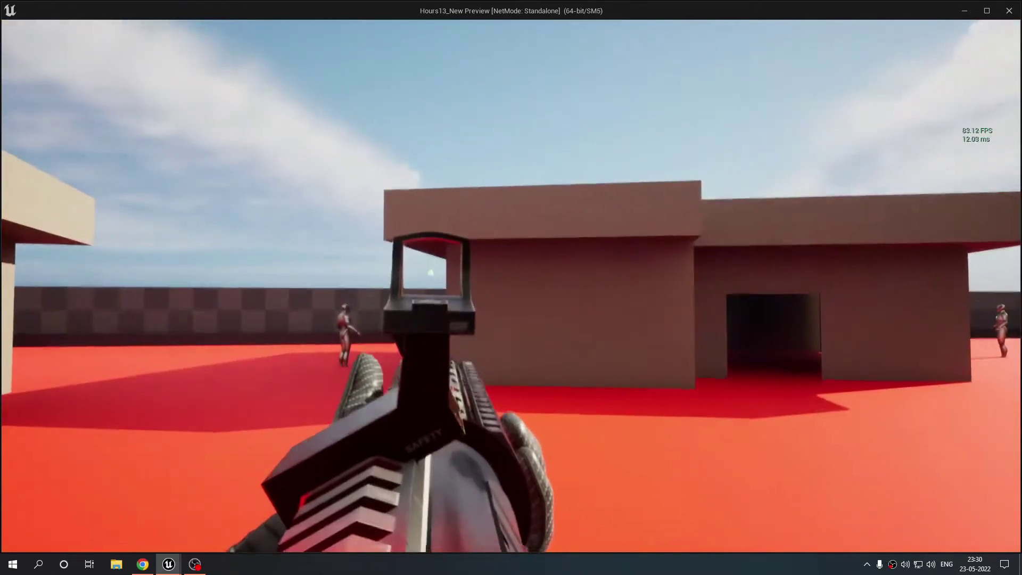
pyautogui.click(511, 288)
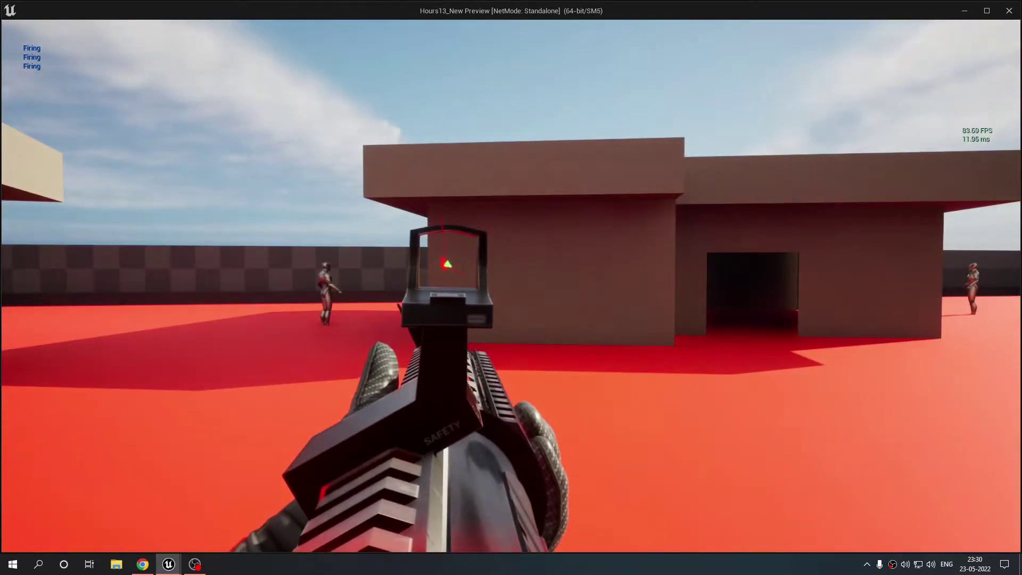
pyautogui.click(511, 287)
pyautogui.press('w')
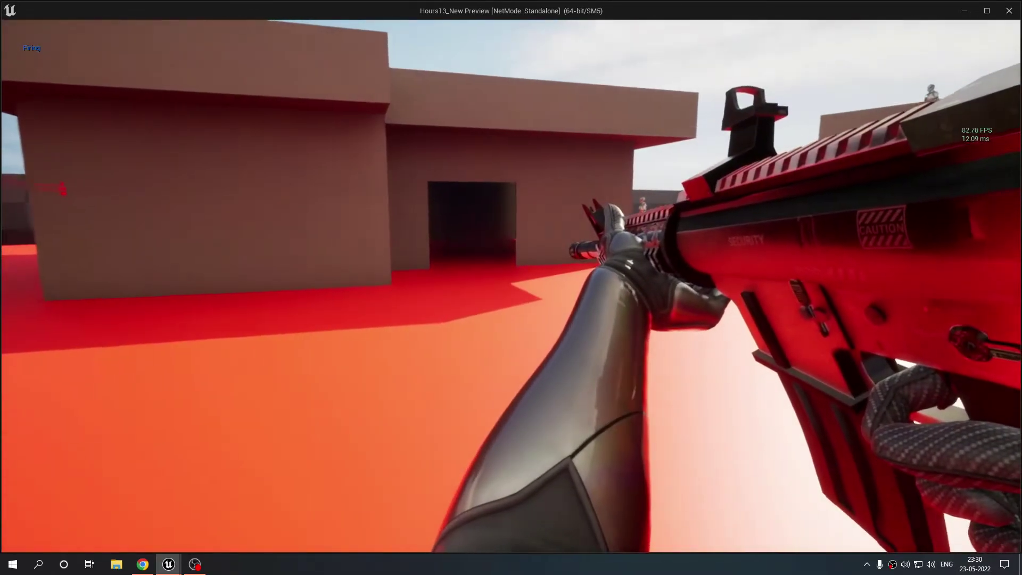
# Step: Playtest aiming down the rifle's iron sights and walking around the buildings, and end the standalone preview
pyautogui.rightClick(511, 287)
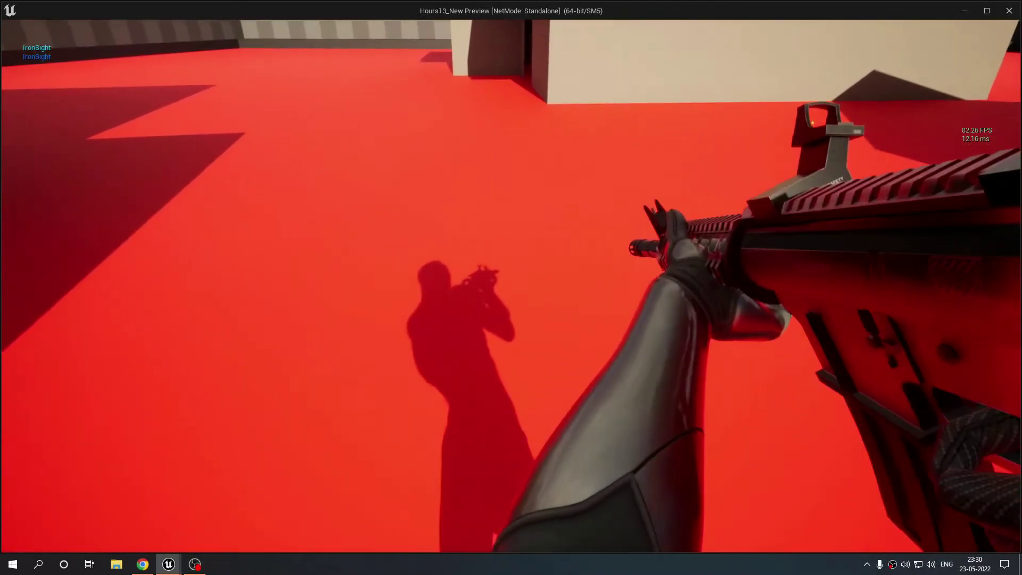
pyautogui.rightClick(511, 287)
pyautogui.rightClick(511, 288)
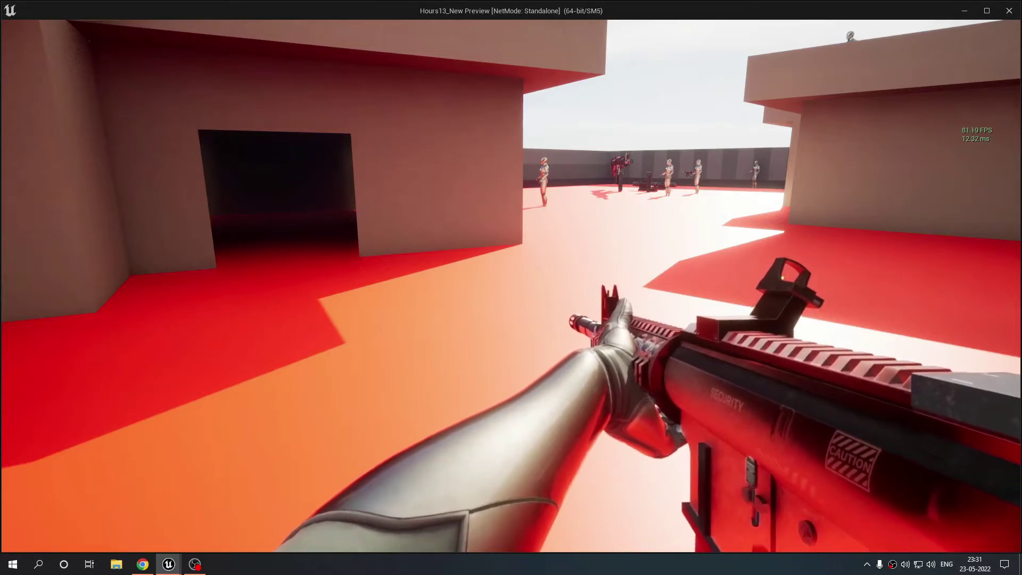
pyautogui.rightClick(511, 288)
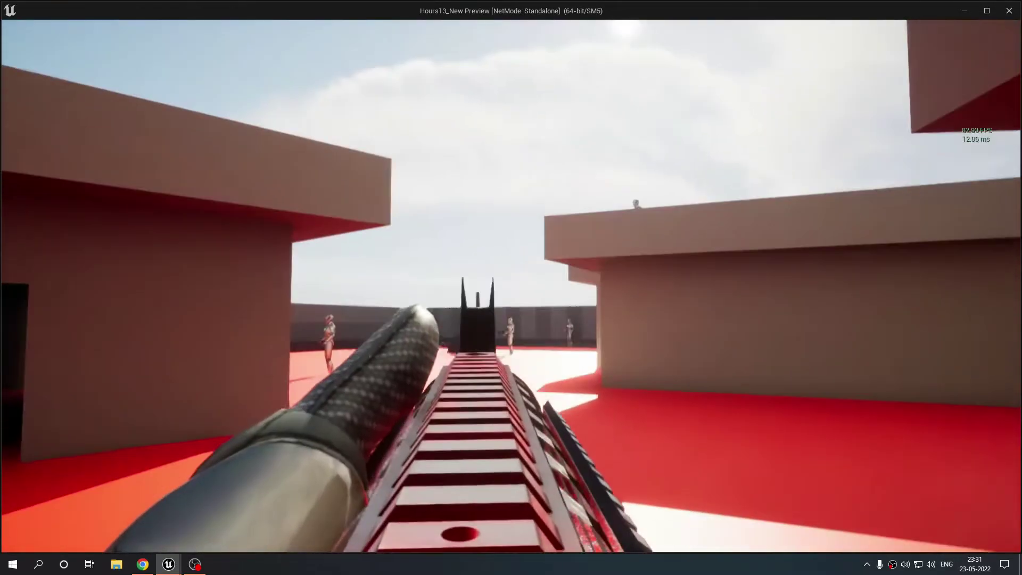
pyautogui.rightClick(511, 287)
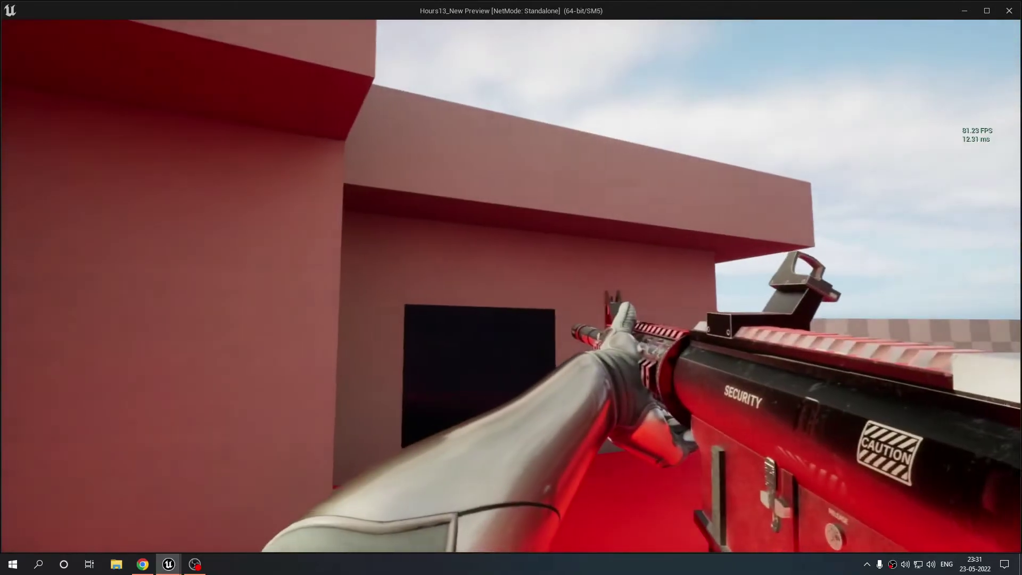
pyautogui.press('w')
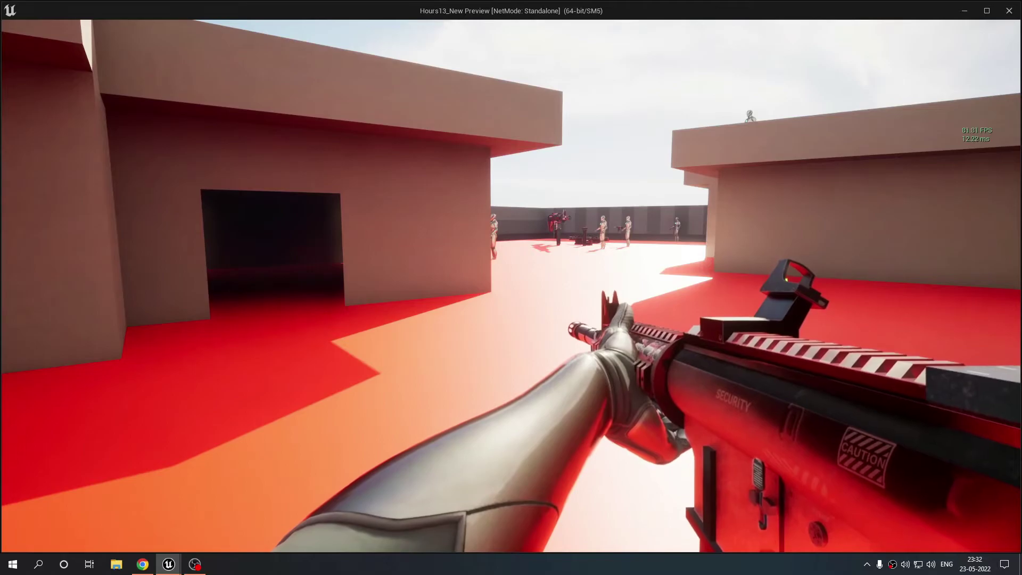
pyautogui.press('Escape')
# Step: Browse the project content to the Rigs folder inside Characters > Mannequins
pyautogui.scroll(-2, 67, 472)
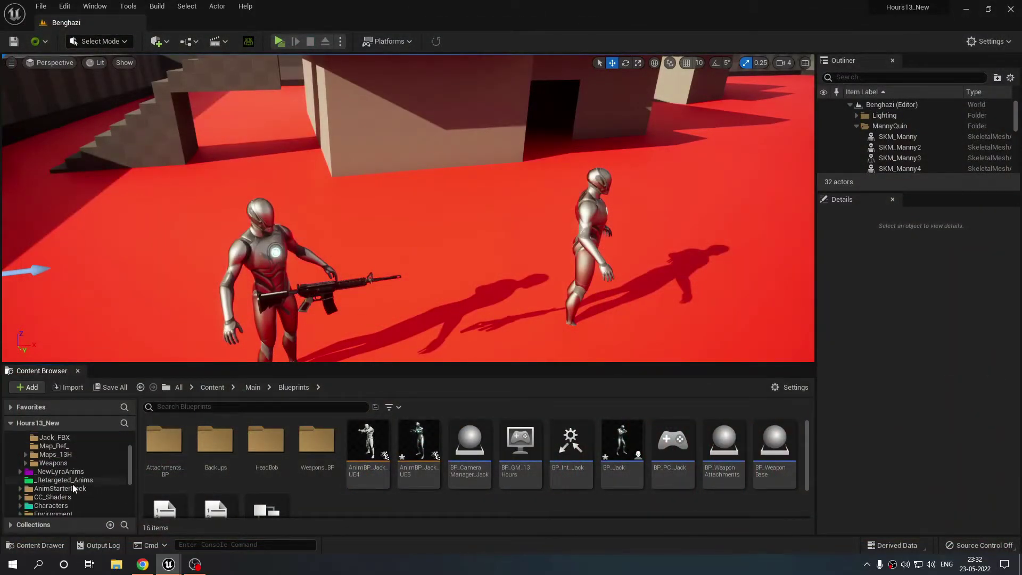
pyautogui.click(58, 505)
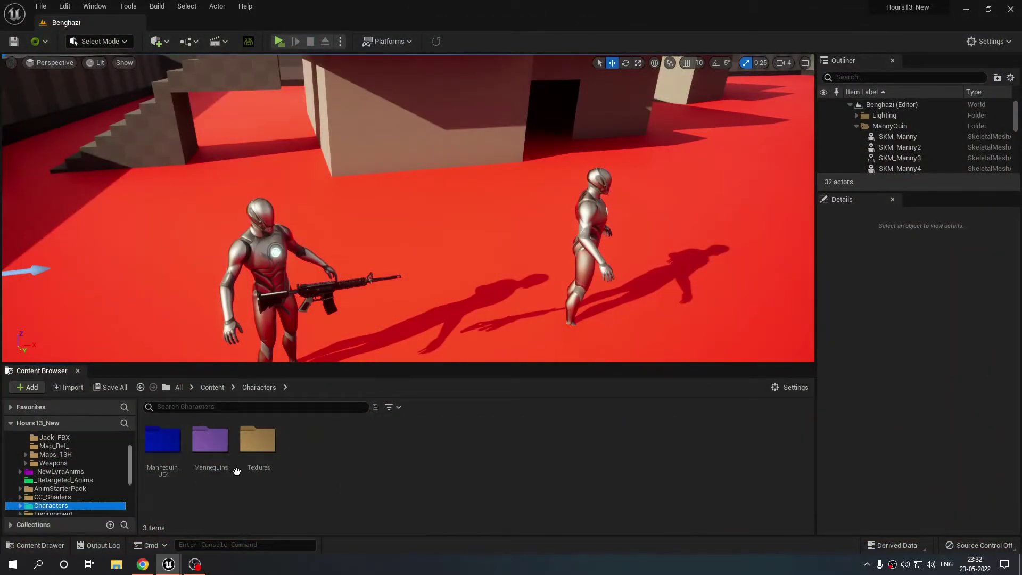
pyautogui.doubleClick(216, 447)
pyautogui.doubleClick(306, 447)
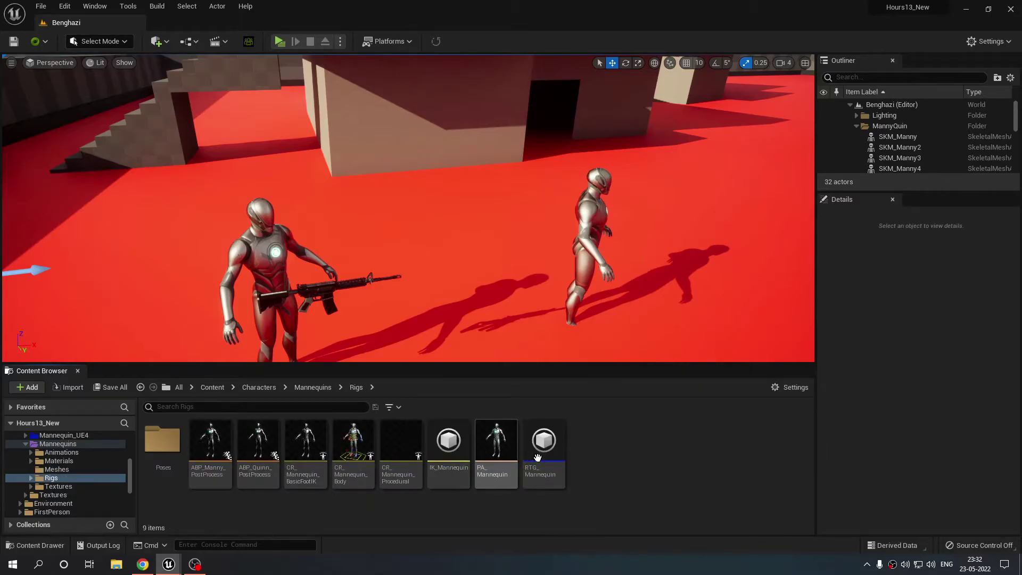
# Step: Inspect the RTG_UE5Manny_UE4Manny retargeter from the Mannequin_UE4 Rigs folder, close it and return to the level
pyautogui.click(141, 387)
pyautogui.click(140, 387)
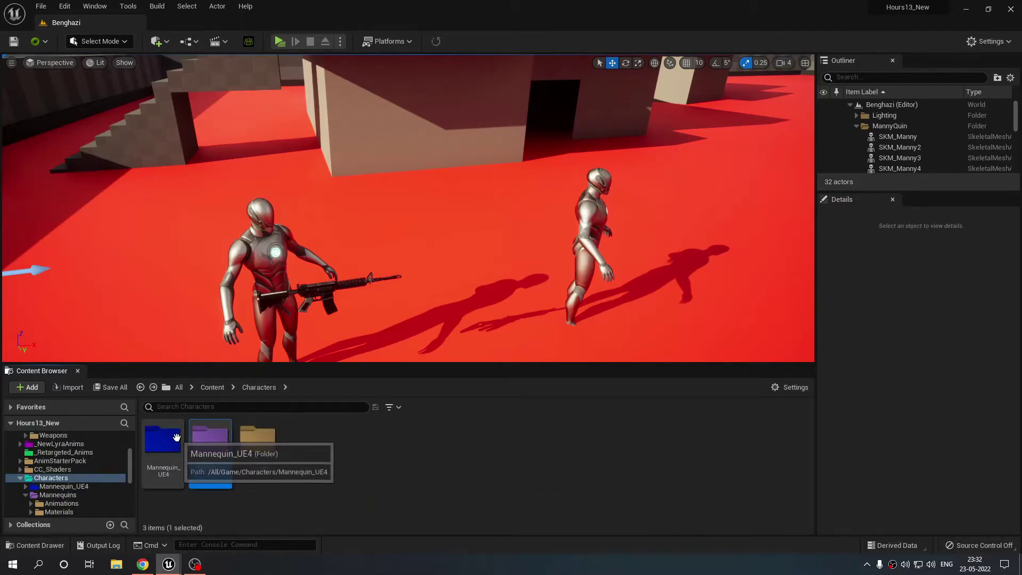
pyautogui.doubleClick(162, 439)
pyautogui.doubleClick(308, 442)
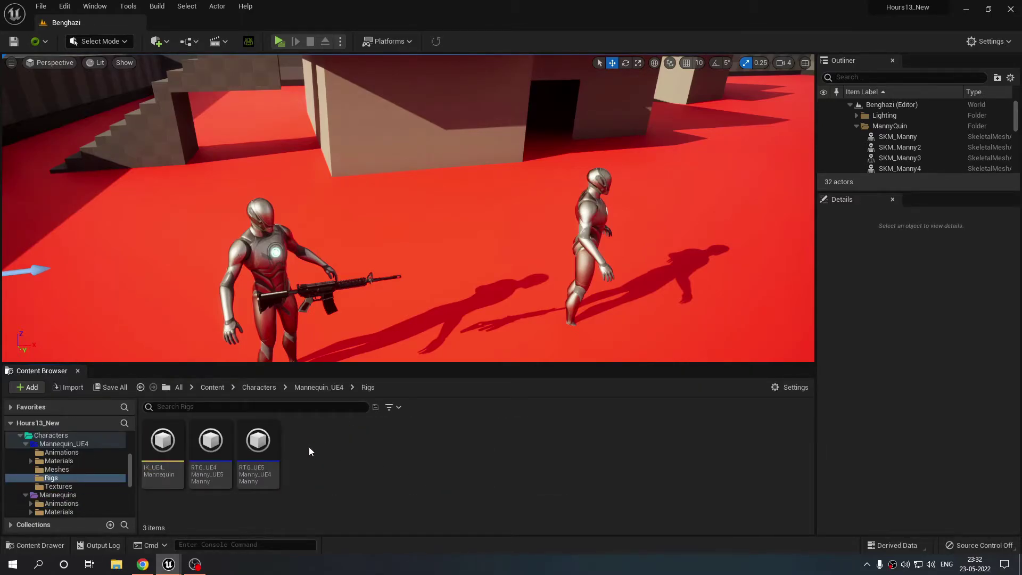
pyautogui.doubleClick(262, 429)
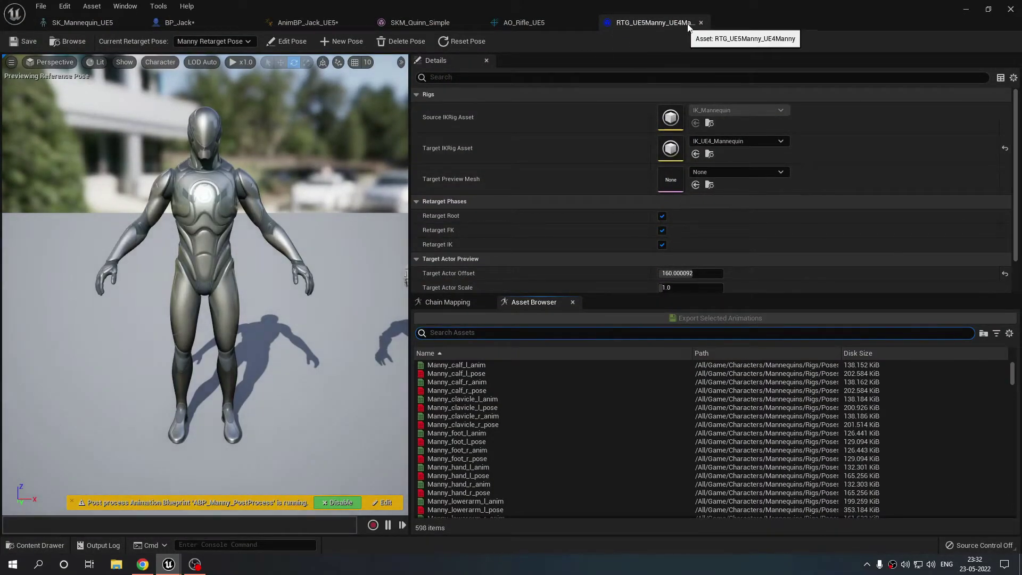
pyautogui.click(701, 23)
pyautogui.click(974, 7)
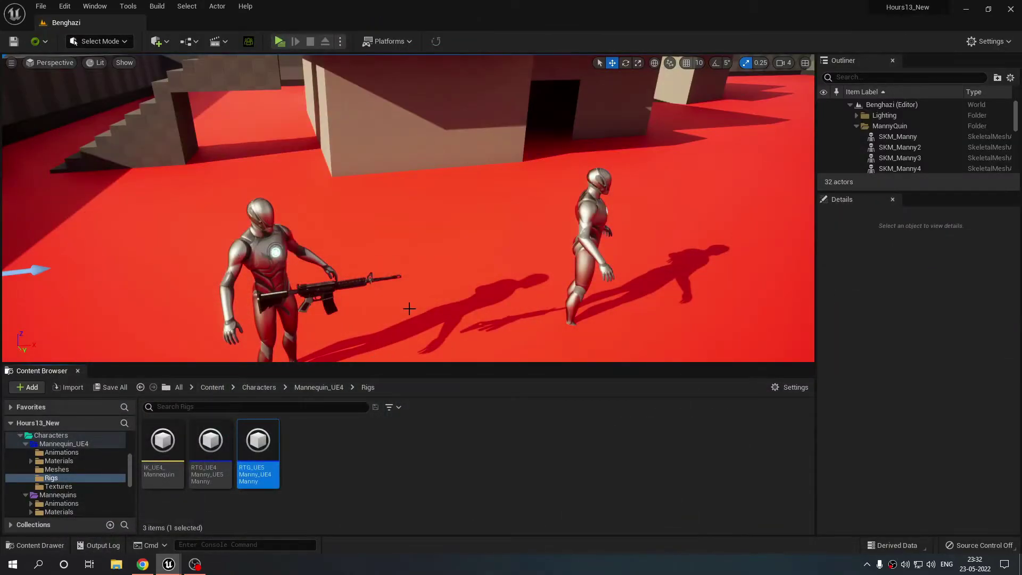
# Step: Inspect the RTG_UE4Manny_UE5Manny retargeter with its source and target mannequins, close it and return to the level
pyautogui.doubleClick(199, 458)
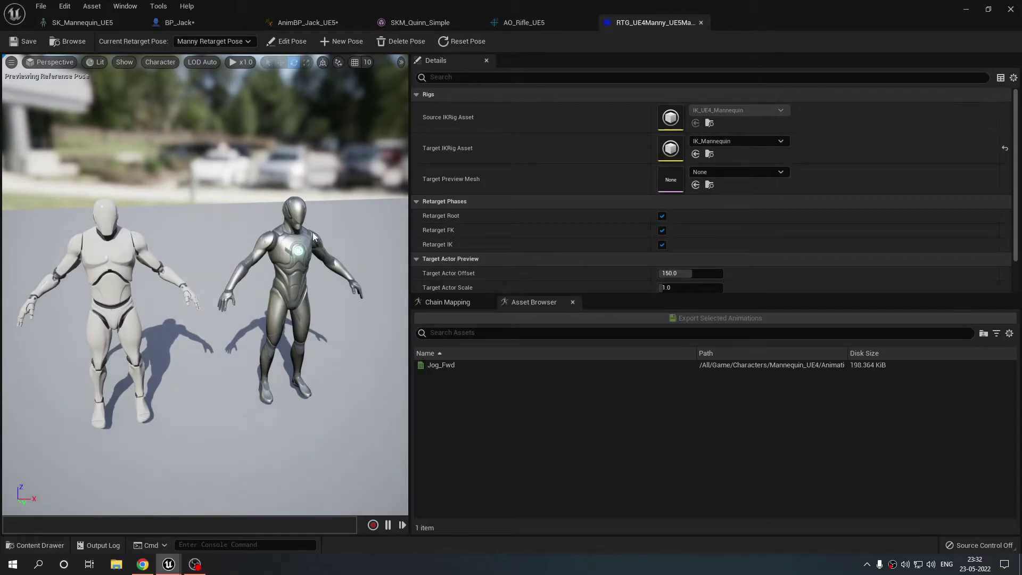
pyautogui.moveTo(273, 360); pyautogui.dragTo(261, 360, button='right')
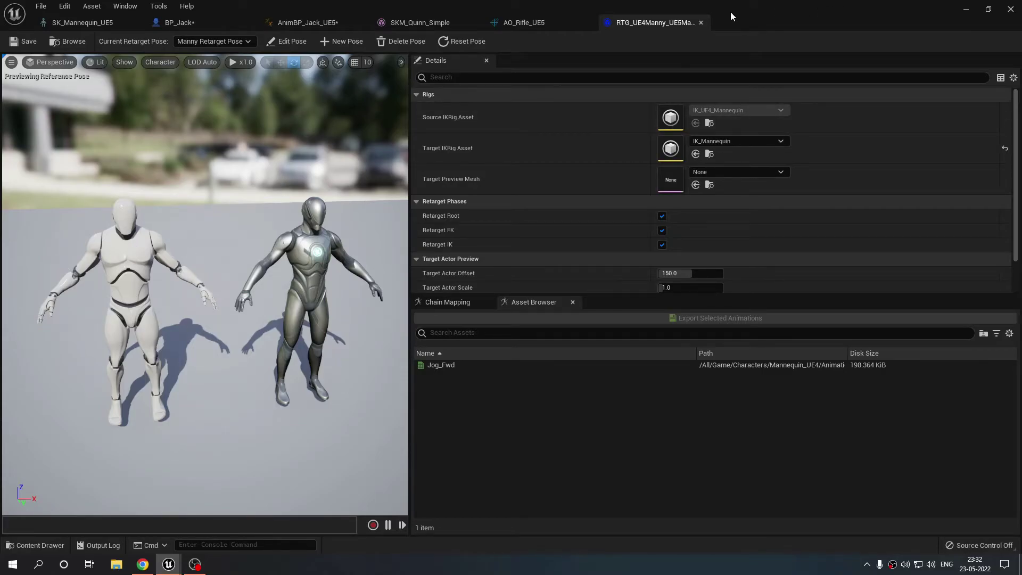
pyautogui.click(701, 22)
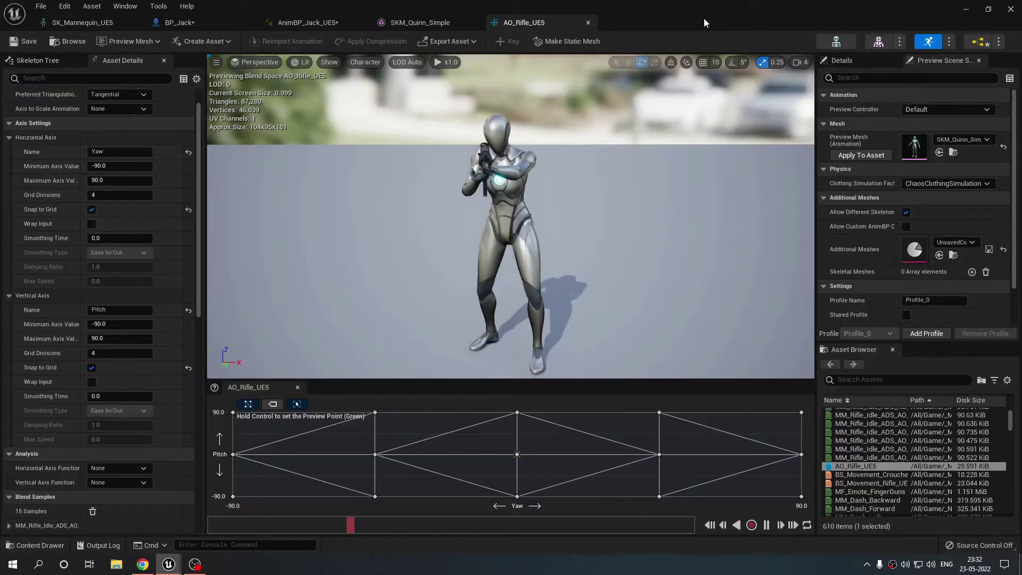
pyautogui.click(977, 11)
# Step: Select the mannequin beside the rifle in the level and show the Blueprints folder under _Main
pyautogui.moveTo(386, 270); pyautogui.dragTo(10, 213, button='right')
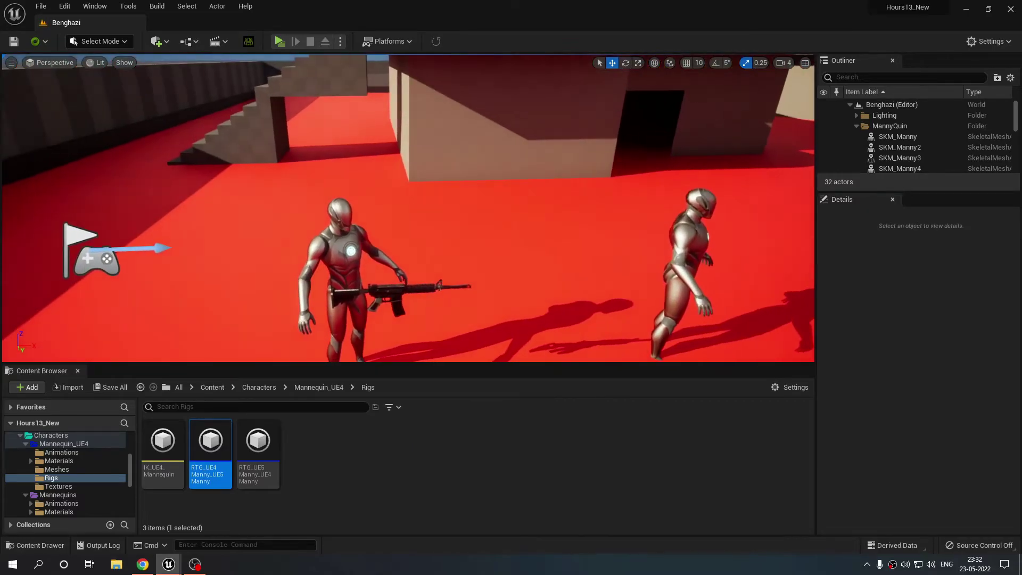
pyautogui.click(342, 258)
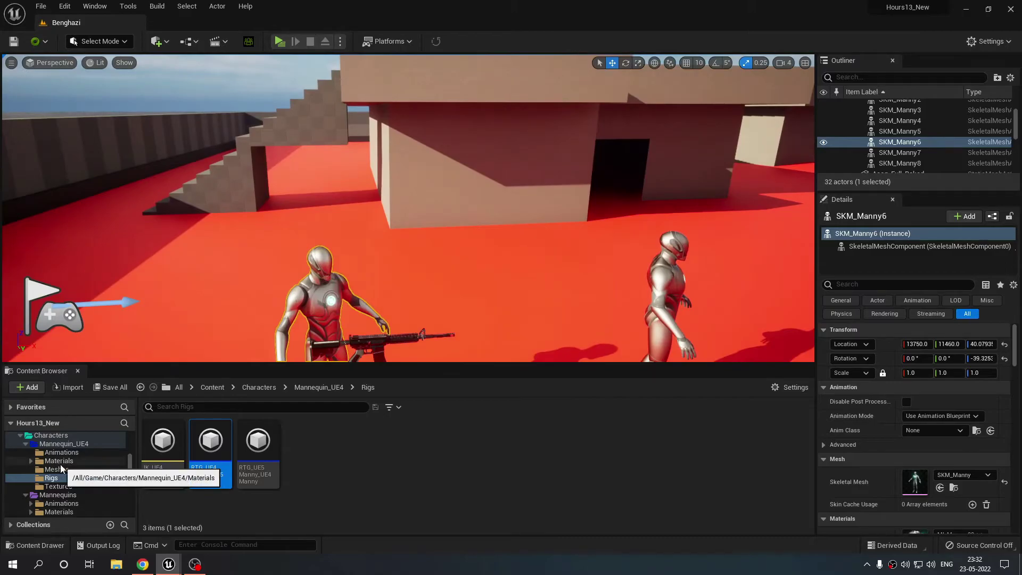
pyautogui.scroll(5, 63, 455)
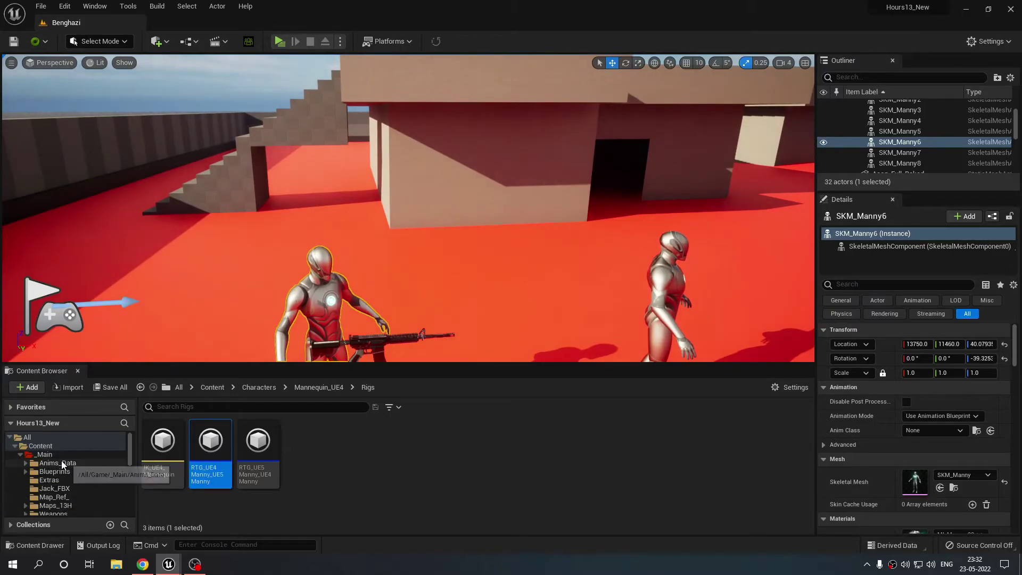
pyautogui.click(63, 470)
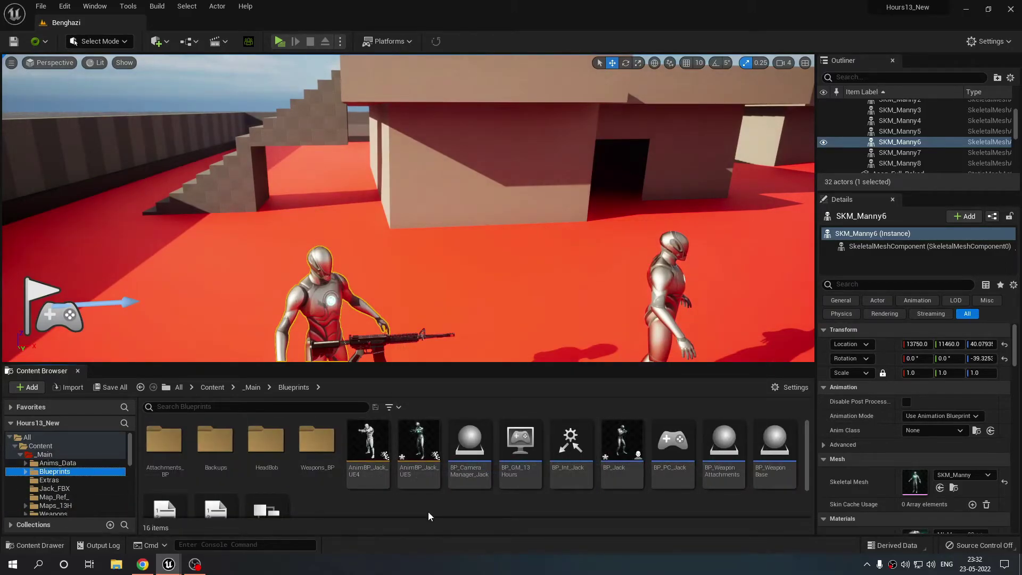
# Step: Clear the selection and fly around the Benghazi level to examine the placed mannequins, rifle, attachments and buildings
pyautogui.moveTo(418, 277); pyautogui.dragTo(388, 298, button='right')
pyautogui.moveTo(533, 203); pyautogui.dragTo(543, 148, button='right')
pyautogui.click(461, 103)
pyautogui.moveTo(462, 106); pyautogui.dragTo(396, 162, button='right')
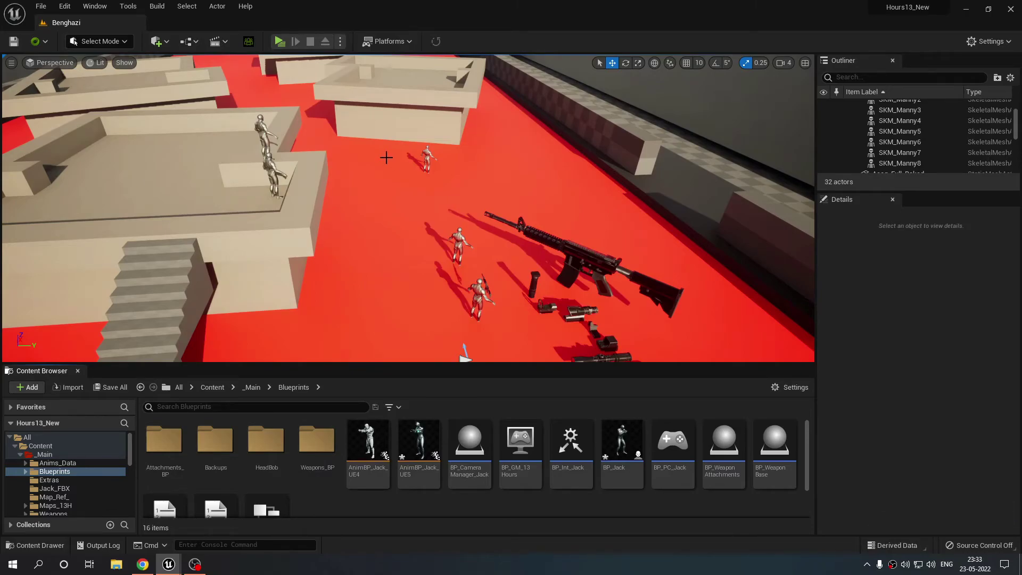
pyautogui.moveTo(425, 172); pyautogui.dragTo(442, 184, button='right')
pyautogui.press('w')
pyautogui.press('s')
pyautogui.press('w')
pyautogui.press('w')
pyautogui.press('s')
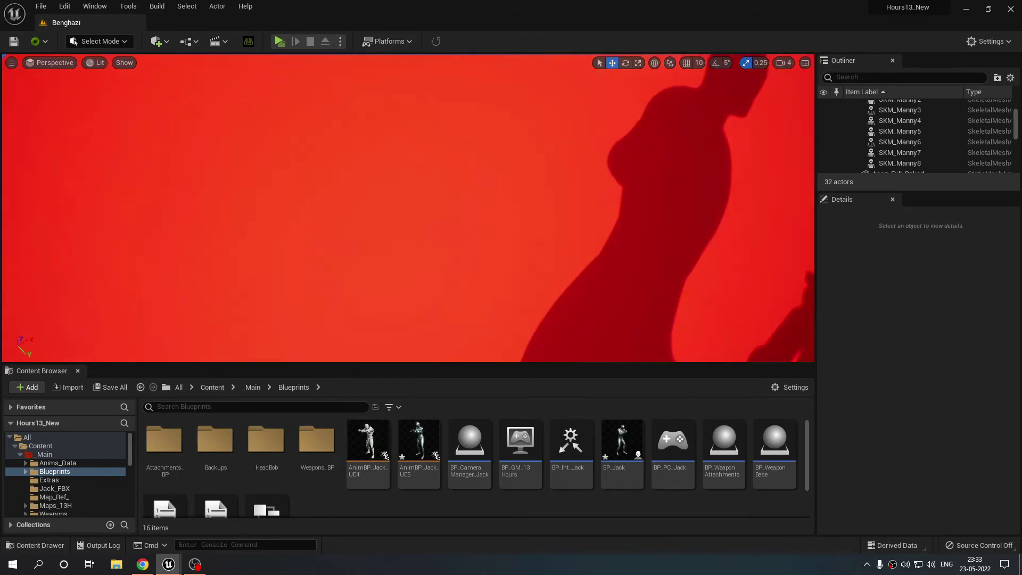
pyautogui.moveTo(408, 208); pyautogui.dragTo(378, 149, button='right')
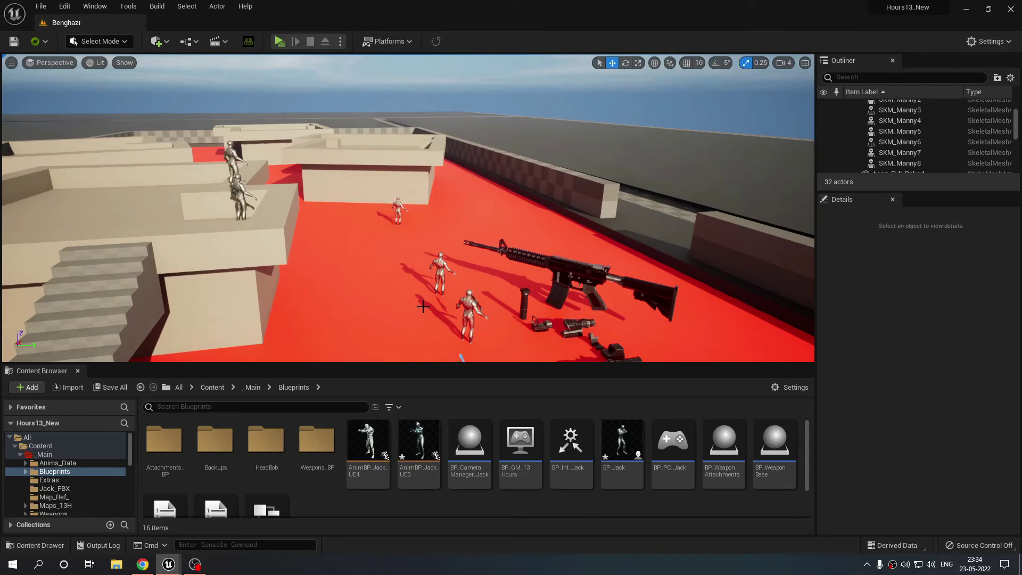
pyautogui.moveTo(423, 307)
pyautogui.mouseDown(button='right')
pyautogui.moveTo(465, 331)
pyautogui.moveTo(422, 307)
pyautogui.mouseUp(button='right')
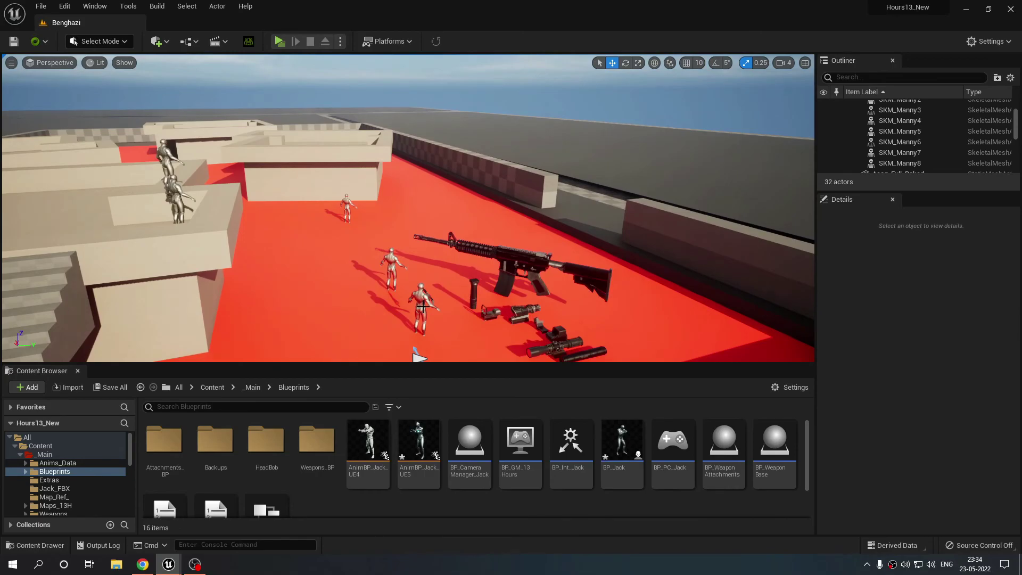